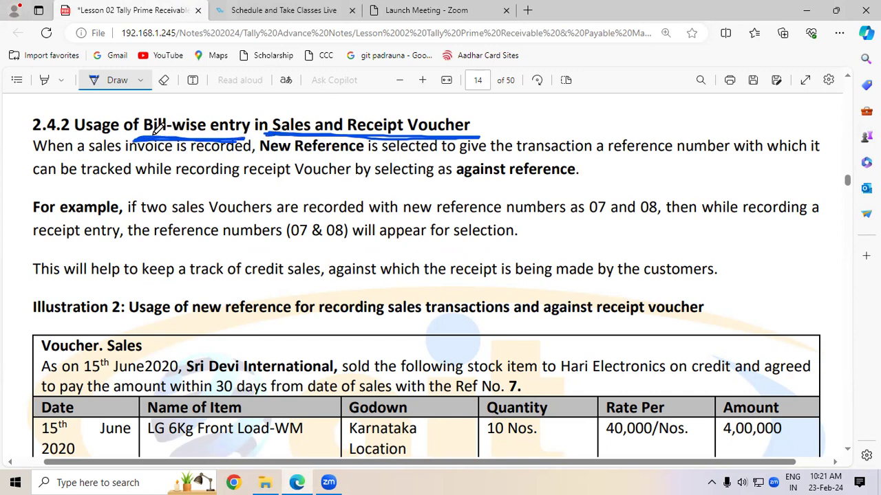
Step: Underline "Sales and Receipt Voucher", "invoice is recorded", "New Reference" and "with" by pen in section 2.4.2 of the notes
drag(273, 128, 368, 130)
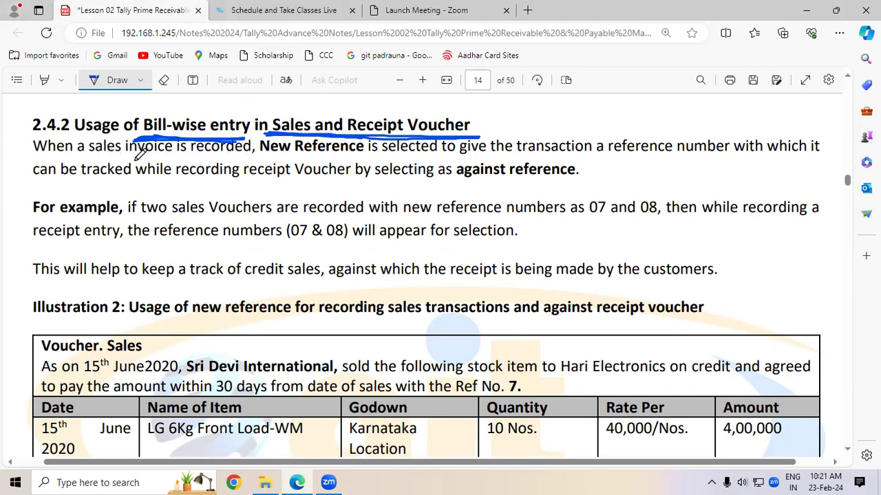
drag(107, 158, 363, 158)
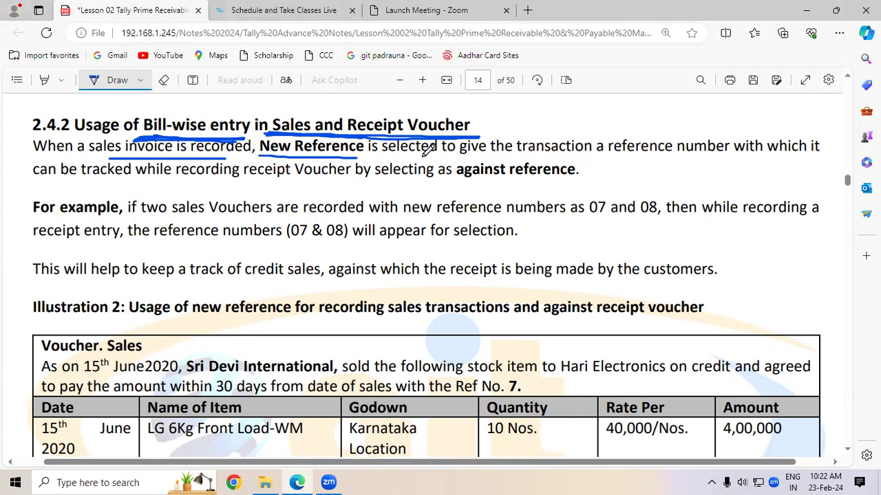
drag(259, 155, 370, 154)
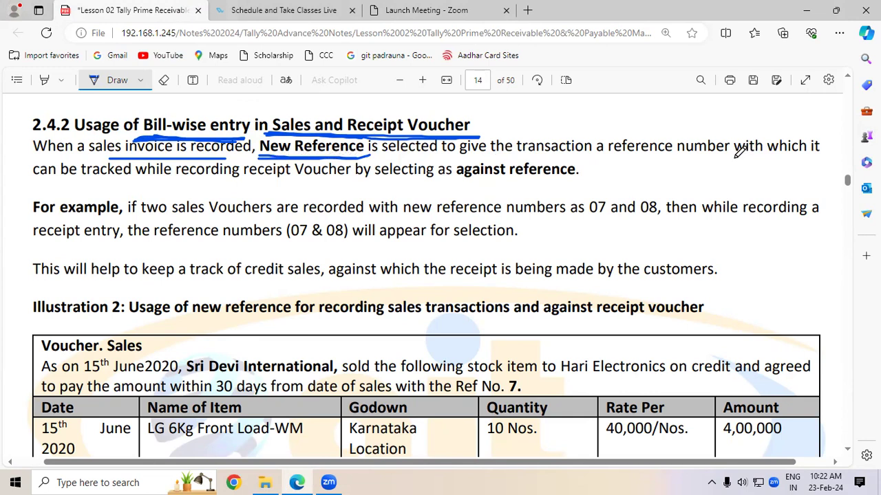
drag(734, 158, 756, 158)
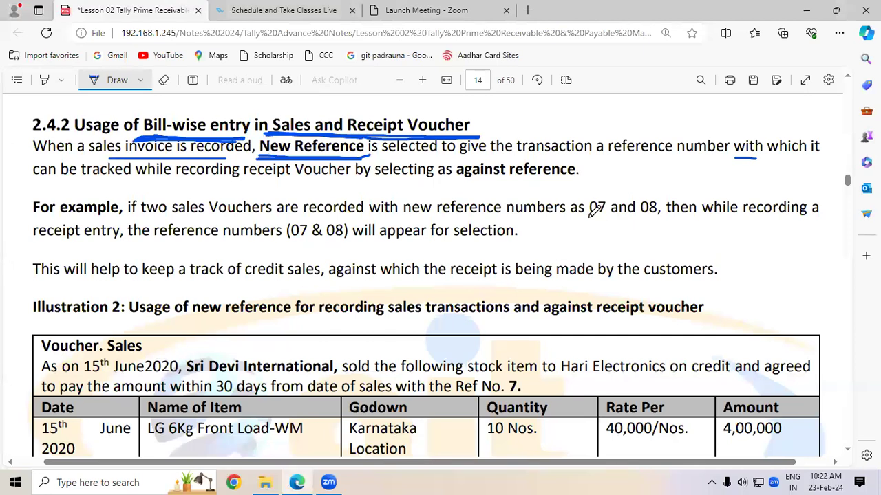
Step: Circle reference number 07 and underline 08 in the example, and underline "Bill-wise entry" and "against reference" in section 2.4.2
drag(589, 217, 658, 216)
mouse_move(612, 191)
mouse_down()
mouse_move(597, 188)
mouse_move(586, 206)
mouse_move(596, 215)
mouse_move(611, 201)
mouse_up()
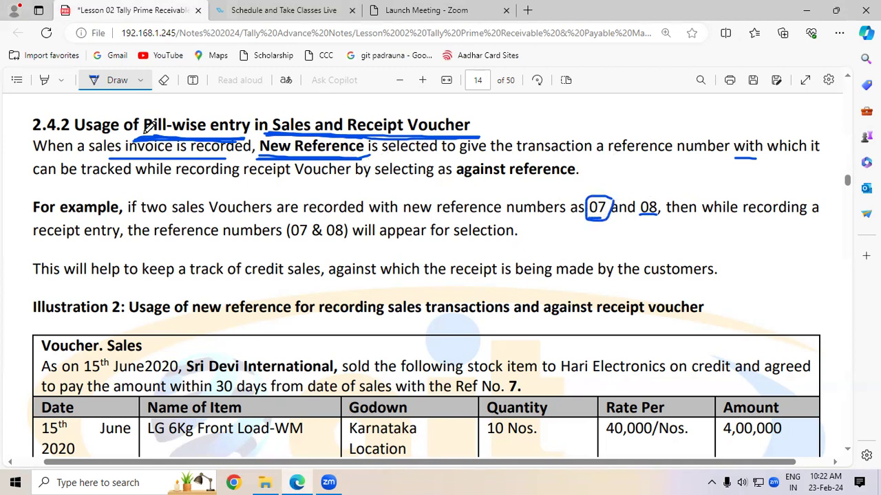
drag(147, 135, 247, 134)
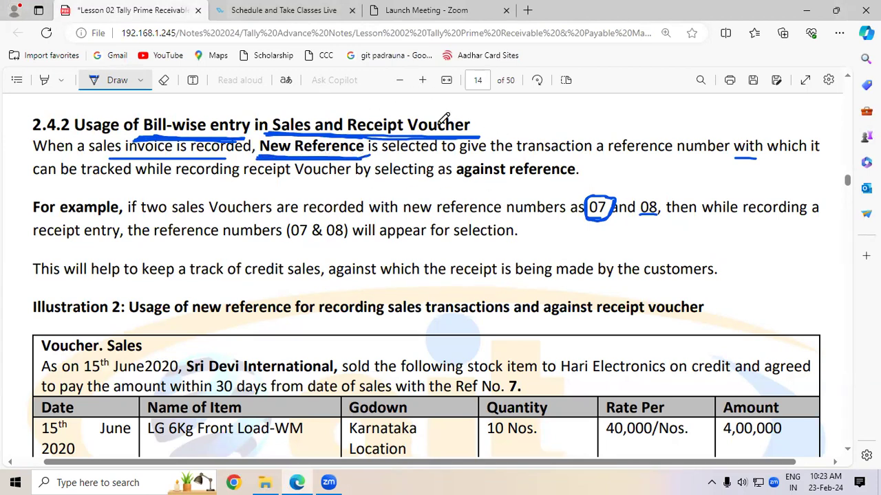
drag(457, 177, 568, 177)
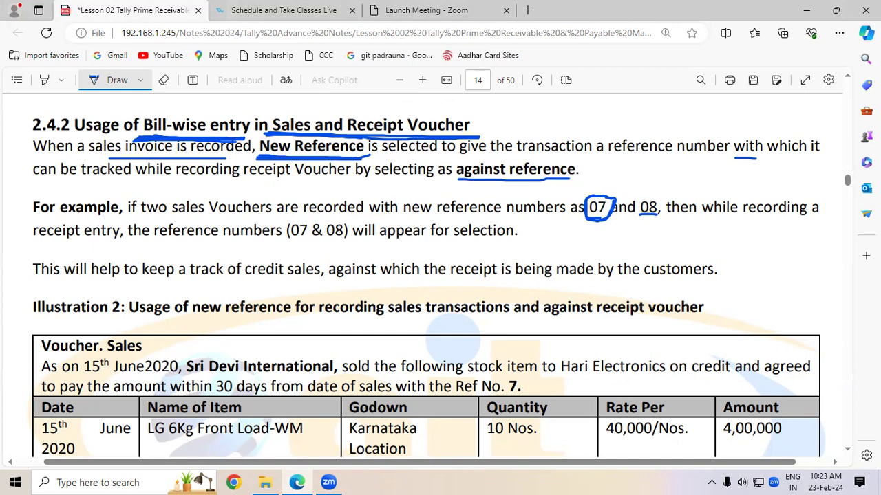
Step: Underline the key words of the Illustration 2 heading: usage, new reference, recording, sales transactions, against and receipt voucher
scroll(848, 454, down, 3)
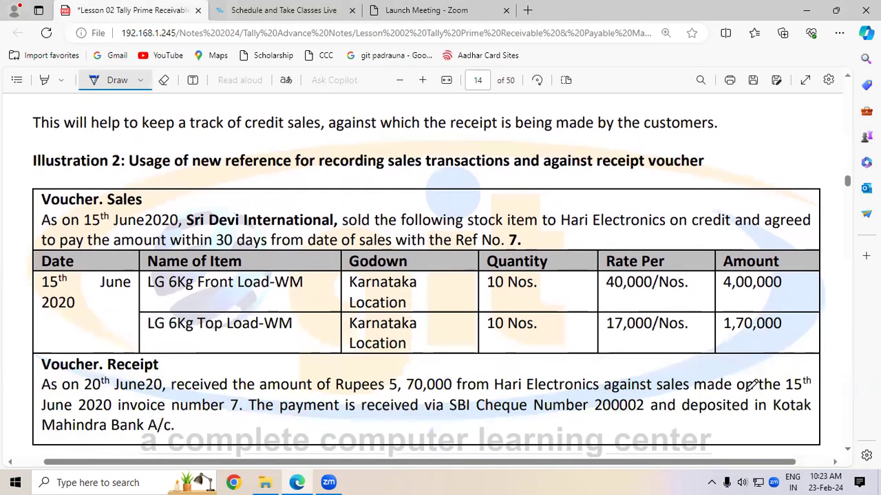
drag(130, 170, 266, 170)
drag(329, 172, 476, 174)
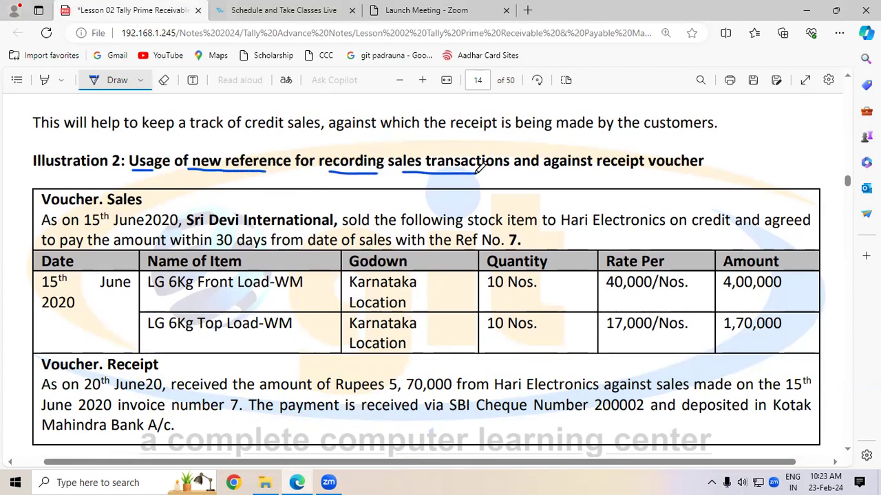
drag(542, 173, 694, 170)
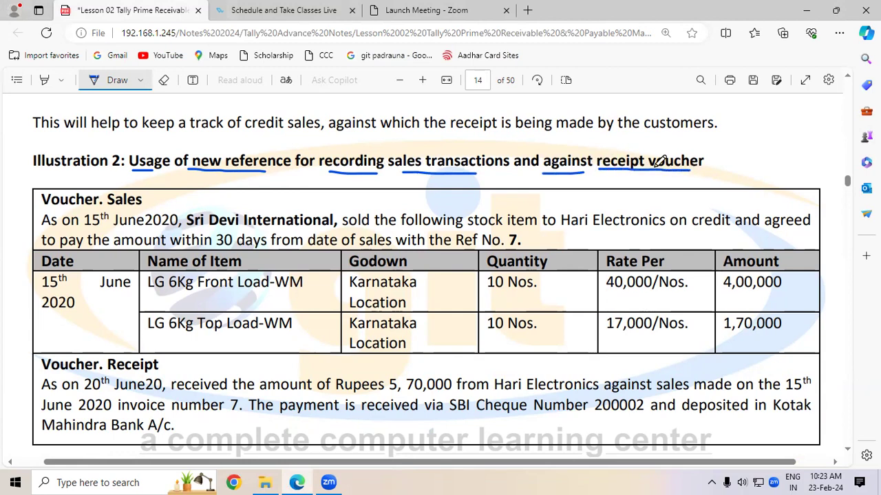
drag(196, 171, 238, 170)
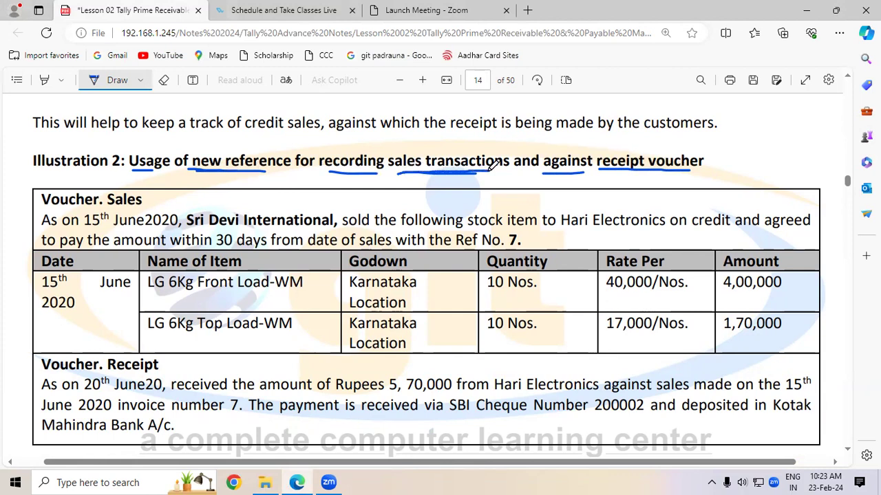
drag(480, 172, 709, 172)
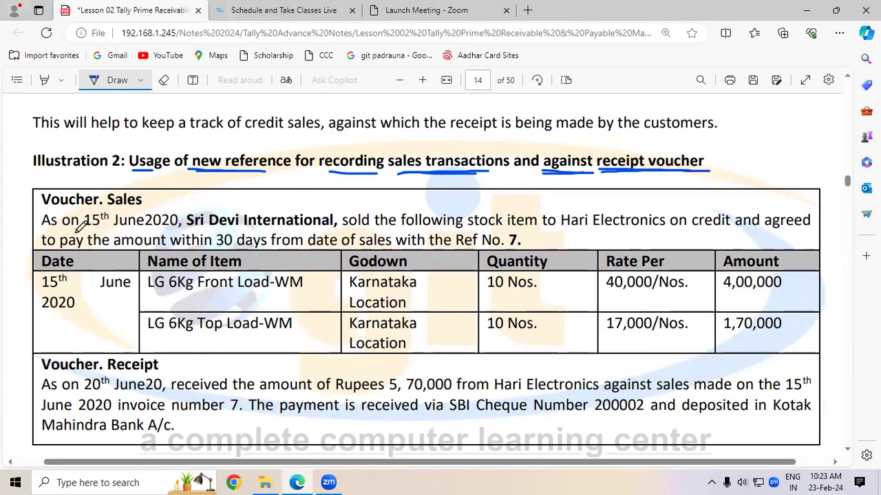
Step: Underline the date, Sri Devi International, stock item, Hari Electronics, credit, 30 days, sales and Ref No. 7 in the sales voucher paragraph
drag(83, 230, 177, 231)
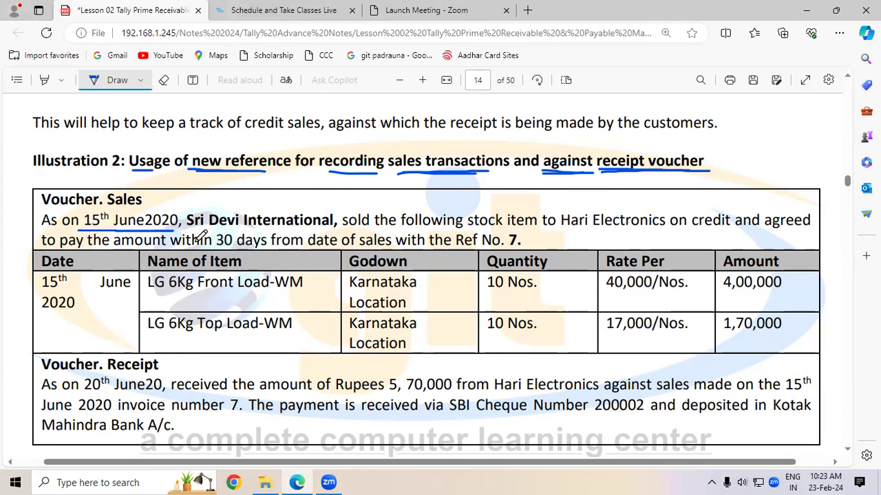
drag(187, 230, 334, 232)
drag(468, 230, 730, 231)
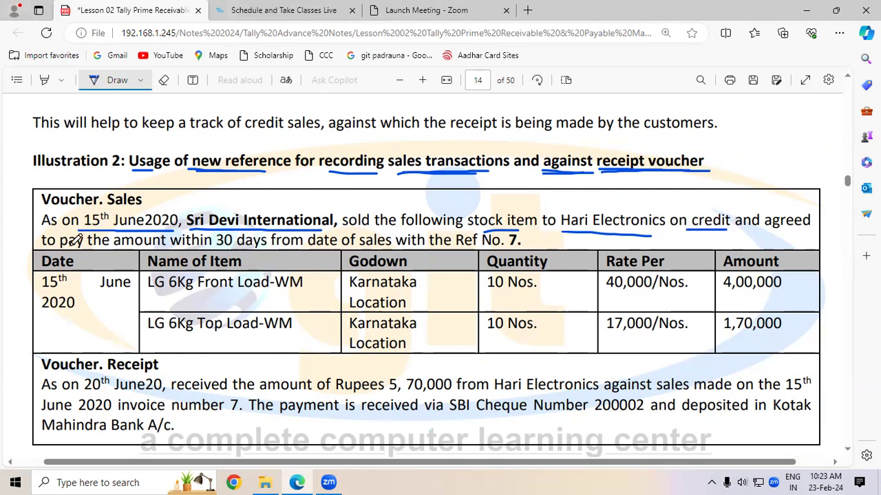
drag(217, 249, 265, 249)
drag(359, 250, 391, 249)
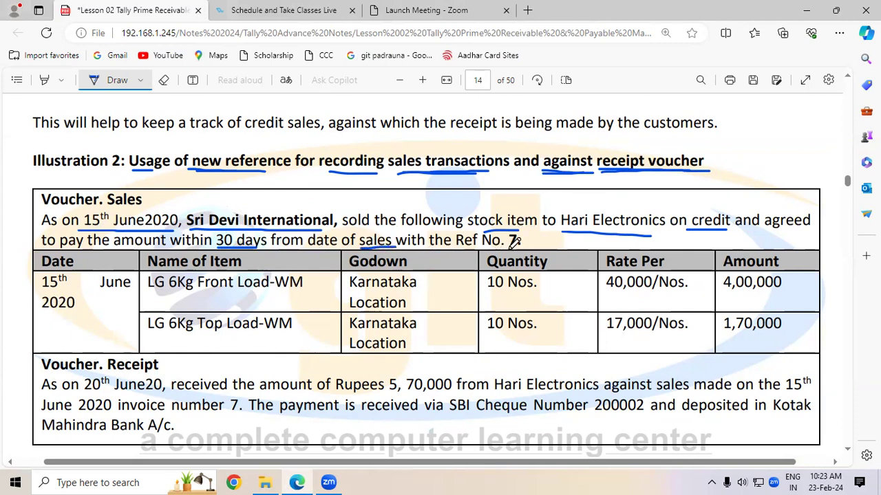
drag(499, 248, 517, 246)
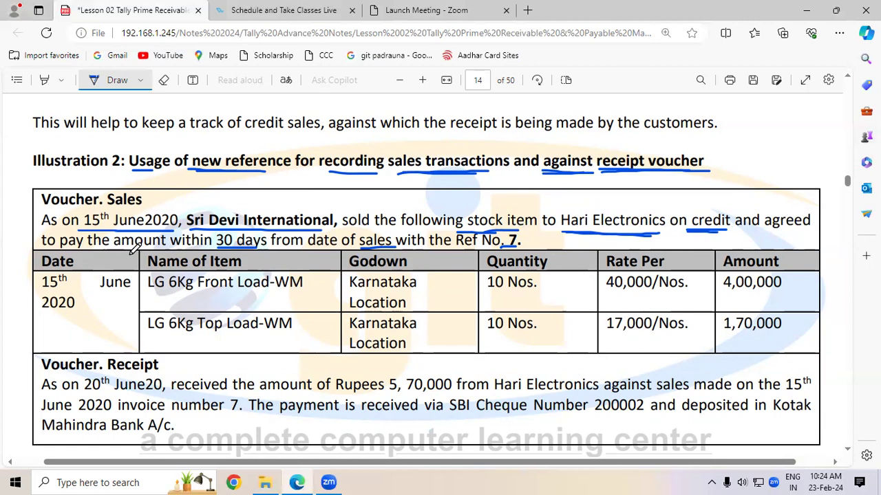
drag(217, 248, 256, 249)
drag(360, 249, 393, 249)
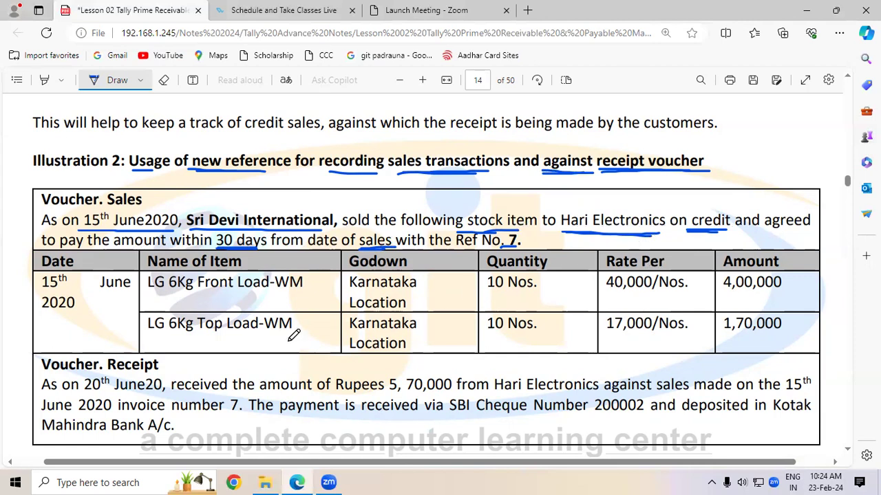
Step: Underline LG 6Kg Front Load-WM and tick the godown, quantity and rate cells for both items in the sales table
drag(146, 298, 295, 298)
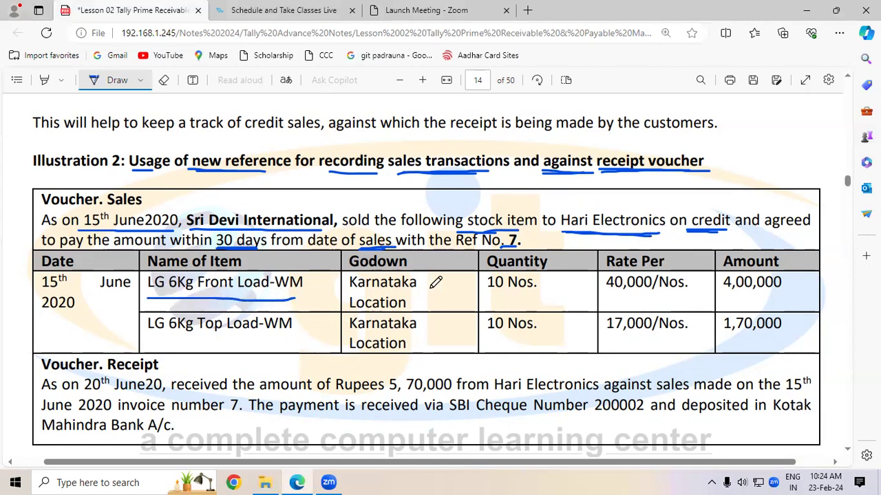
mouse_move(427, 287)
mouse_down()
mouse_move(436, 299)
mouse_move(455, 280)
mouse_up()
mouse_move(427, 333)
mouse_down()
mouse_move(436, 337)
mouse_move(459, 311)
mouse_up()
mouse_move(547, 282)
mouse_down()
mouse_move(566, 297)
mouse_move(582, 284)
mouse_up()
drag(557, 330, 579, 315)
mouse_move(691, 296)
mouse_down()
mouse_move(704, 306)
mouse_move(715, 296)
mouse_up()
drag(696, 327, 720, 318)
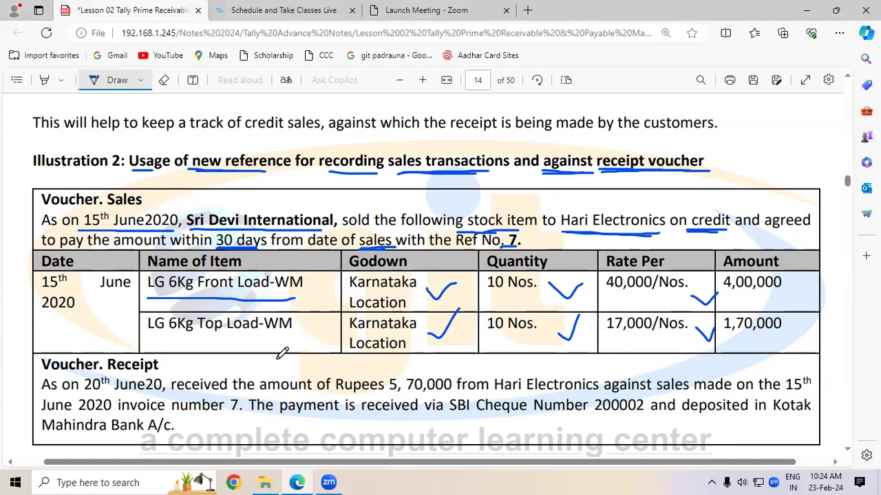
Step: Close the Tally Advance Notes folder window and launch TallyPrime from the desktop
click(266, 482)
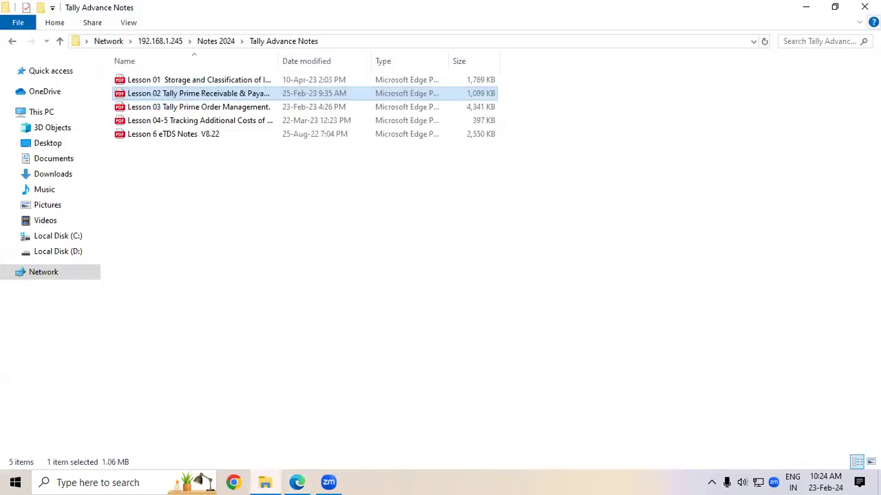
click(864, 7)
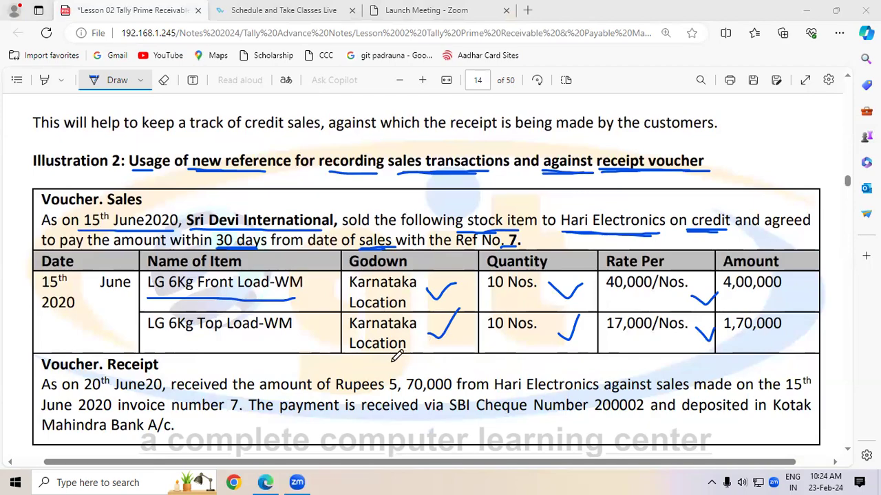
key(super+d)
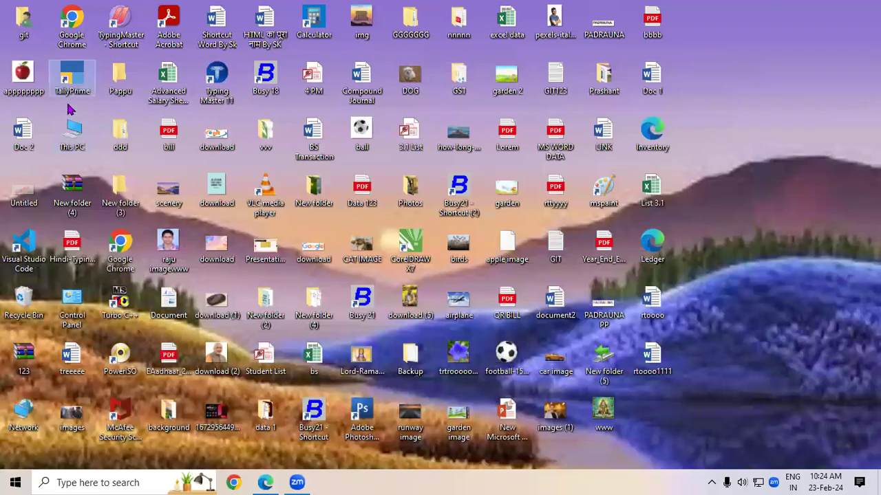
double_click(69, 80)
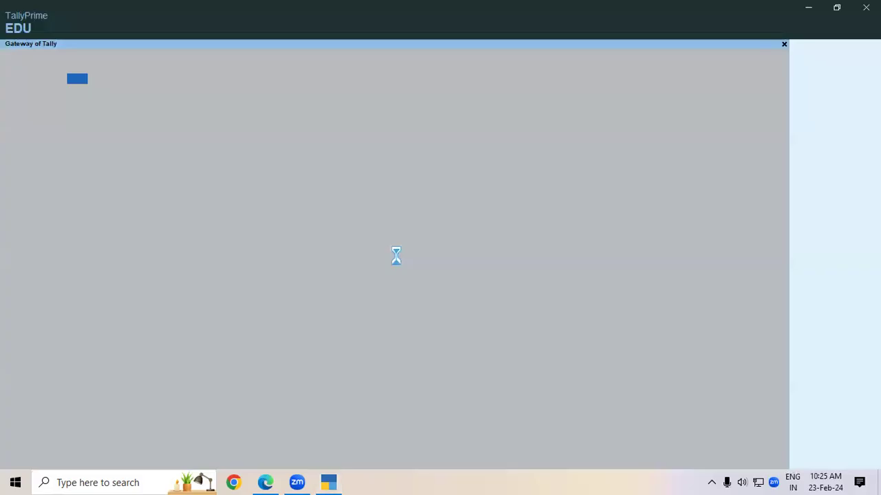
key(Return)
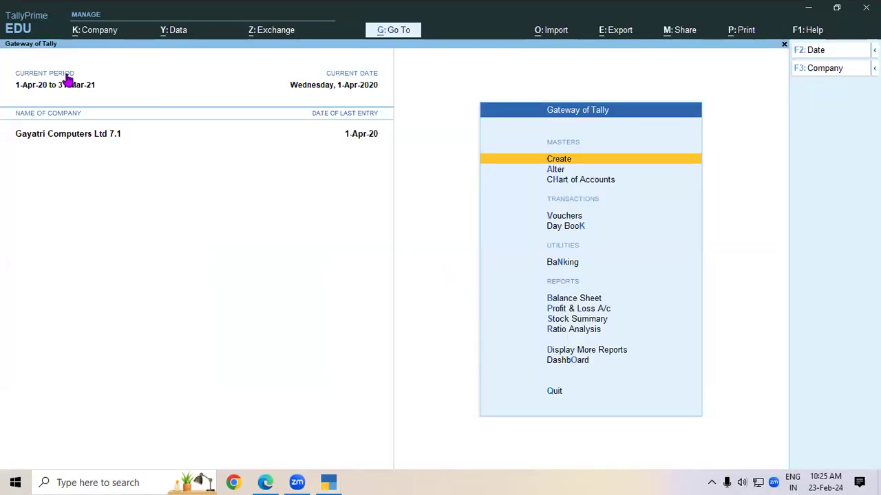
Step: Shut the company Gayatri Computers Ltd 7.1 and load Sri Devi International 10.1 instead
key(ctrl+F3)
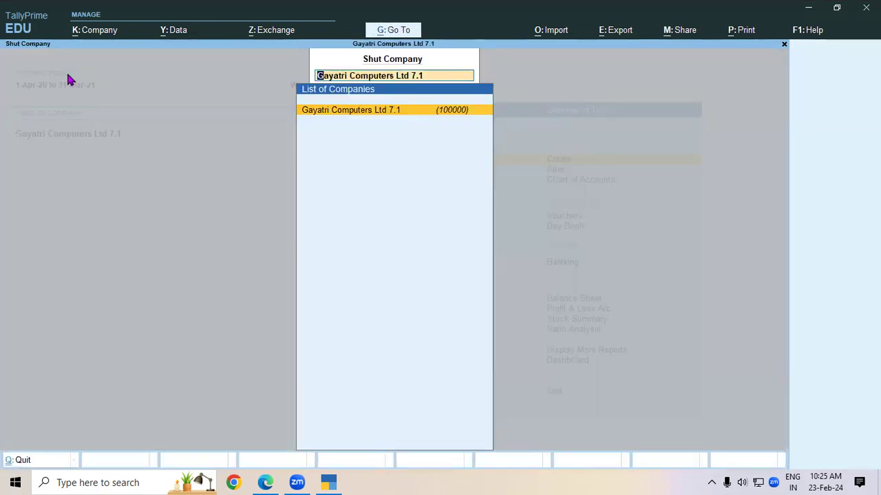
key(Return)
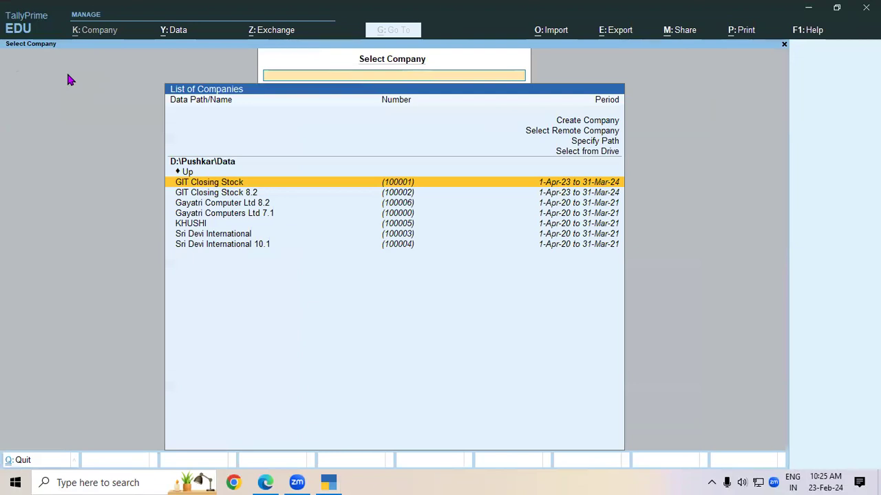
key(Down)
key(Down)
key(Down)
key(Down)
key(Down)
key(Down)
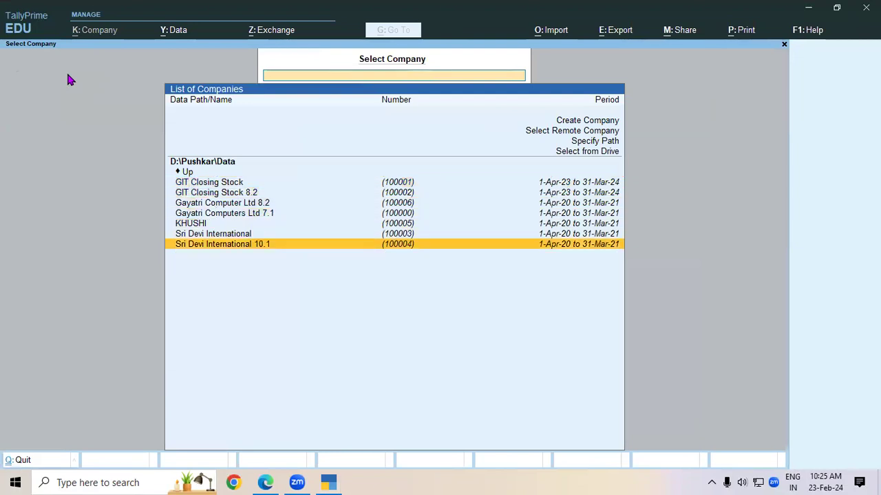
key(Return)
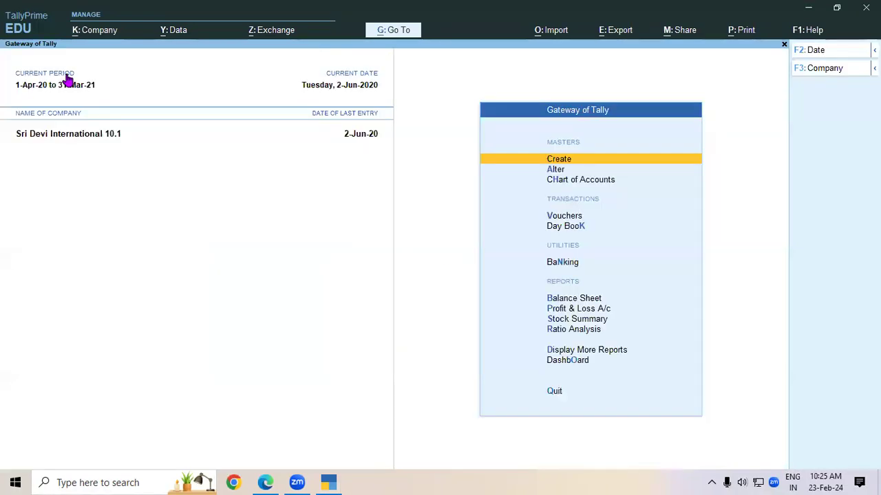
Step: Check the illustration in the notes, and open a new sales voucher in TallyPrime
key(alt+Tab)
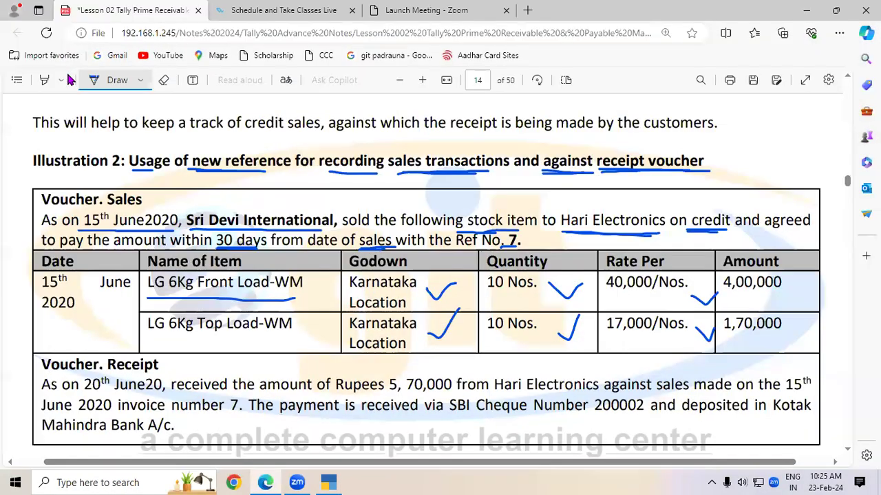
key(alt+Tab)
key(Down)
key(Down)
key(Return)
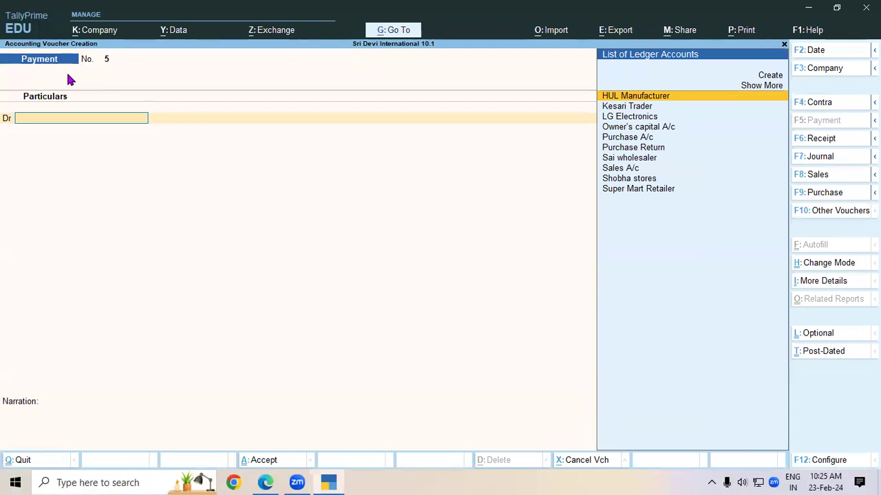
key(F8)
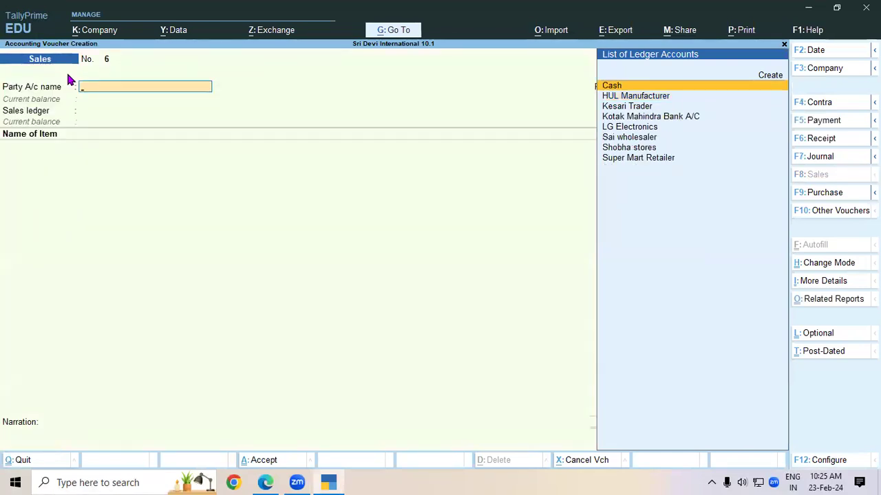
Step: Check the buyer in the notes and create a party ledger named Hari Electronics under Sundry Debtors from the sales voucher
key(alt+Tab)
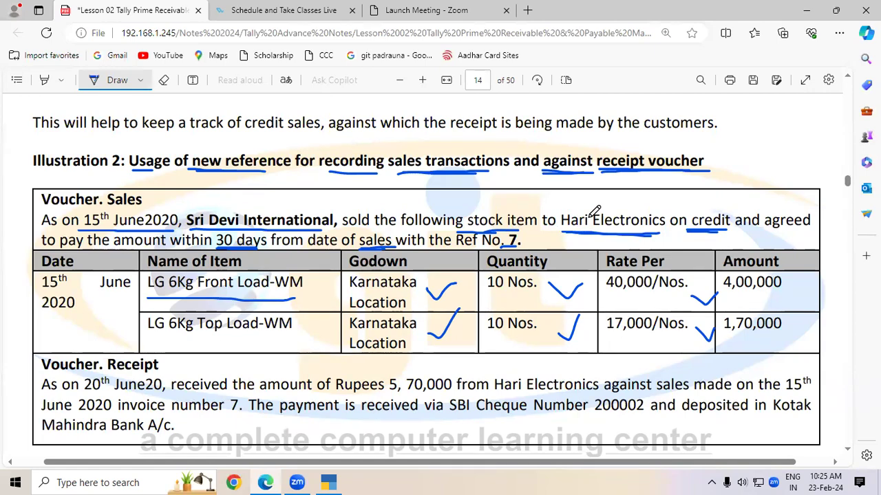
key(alt+Tab)
key(Return)
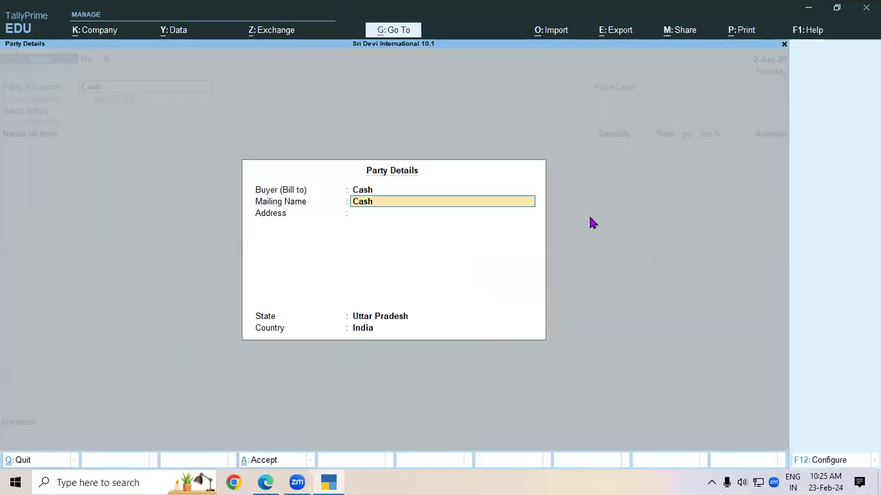
key(Escape)
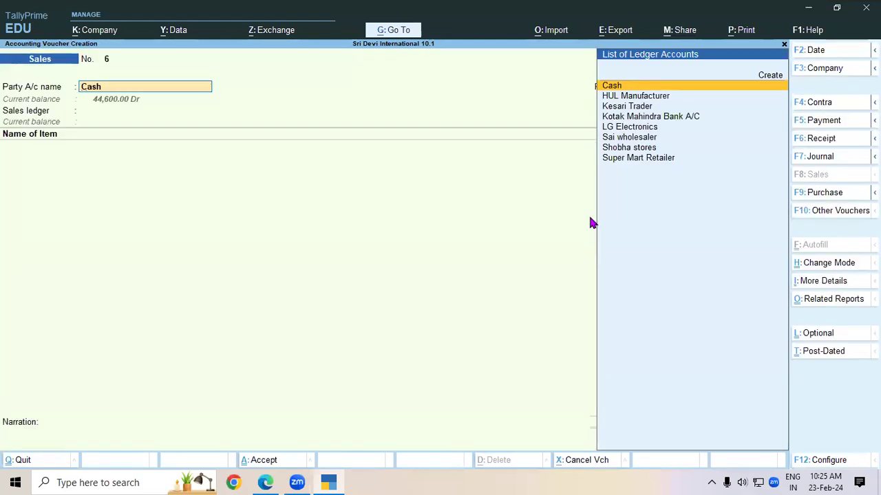
key(alt+c)
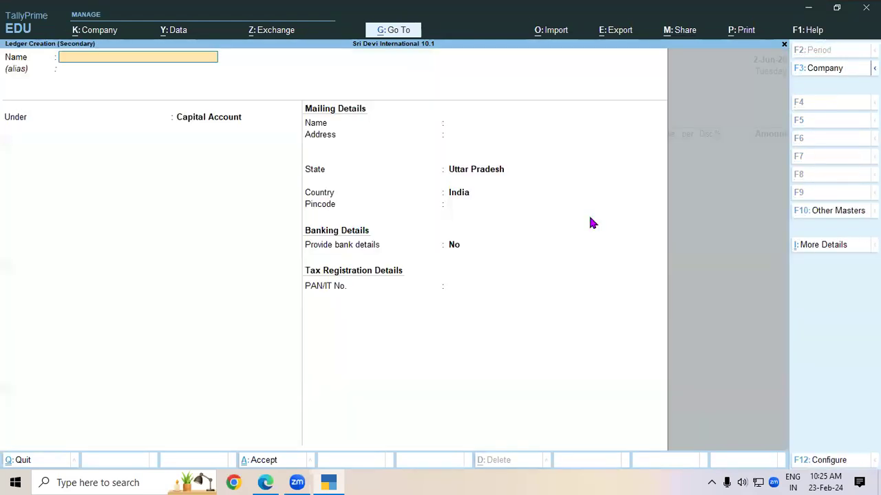
text(Hari Electronics)
key(Return)
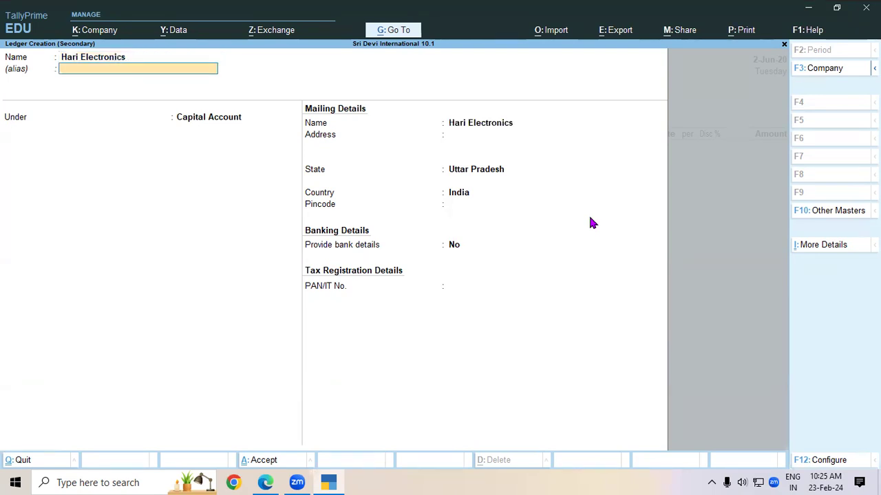
key(Return)
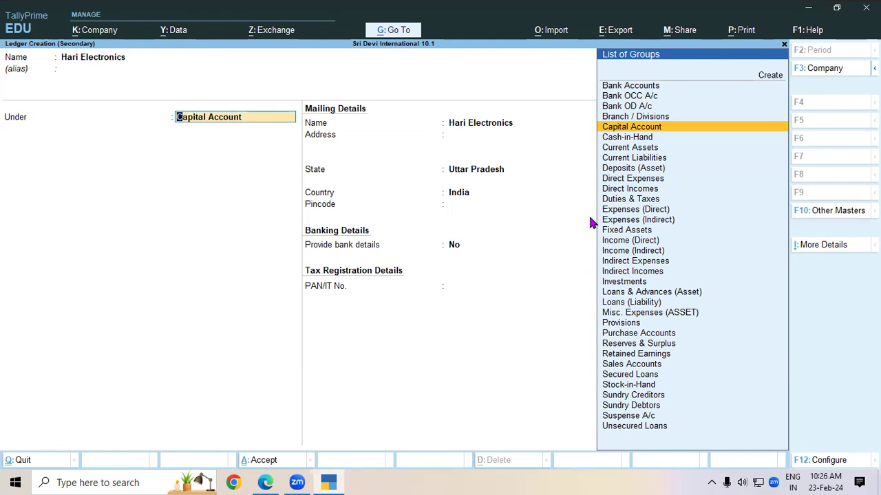
text(Sun)
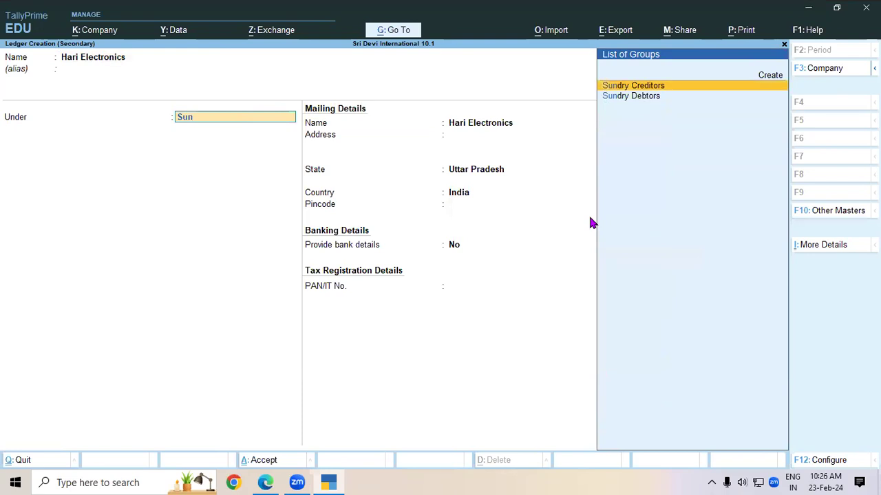
key(Down)
key(Return)
Step: Give the Hari Electronics ledger a 30-day default credit period, enable checking credit days during voucher entry, and save it
key(Return)
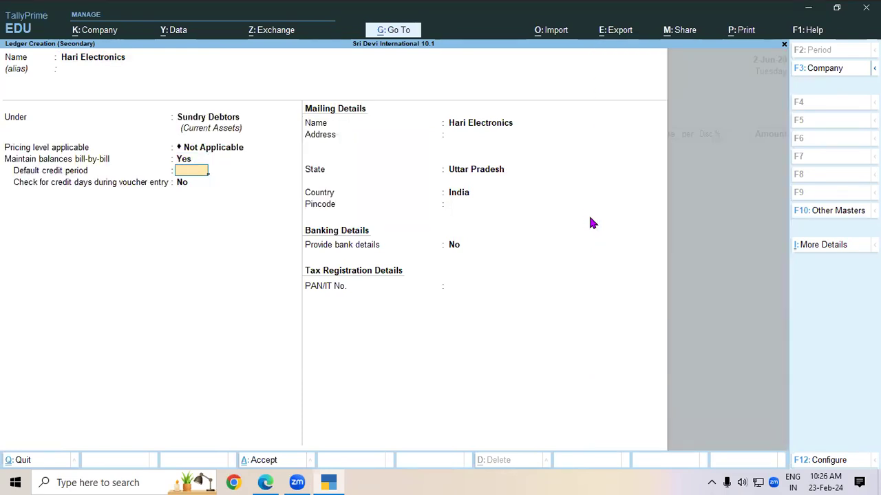
text(30)
key(Return)
key(y)
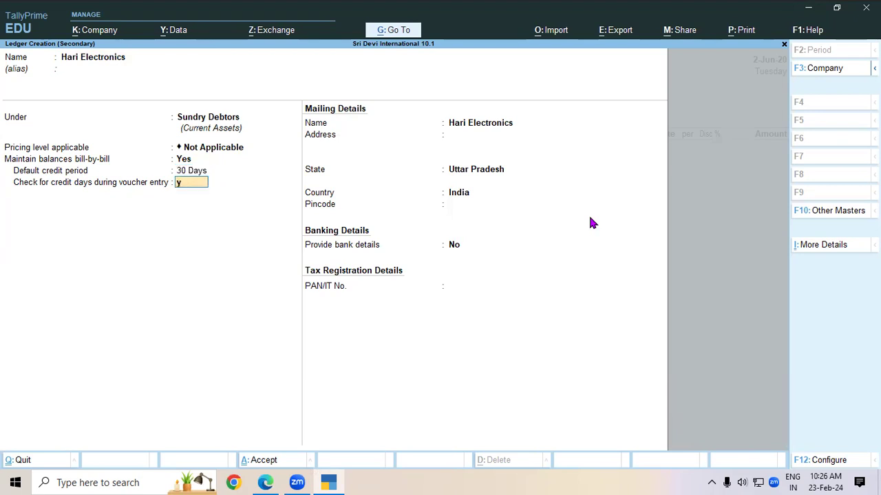
key(Return)
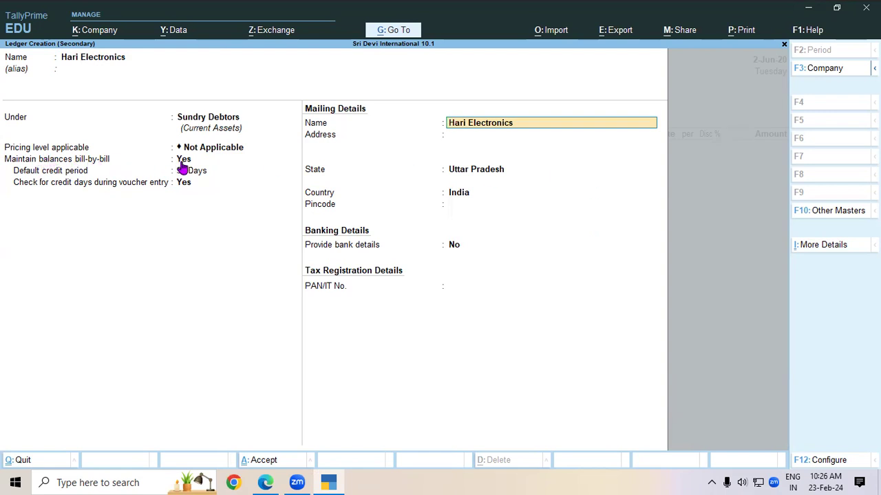
key(Return)
key(ctrl+a)
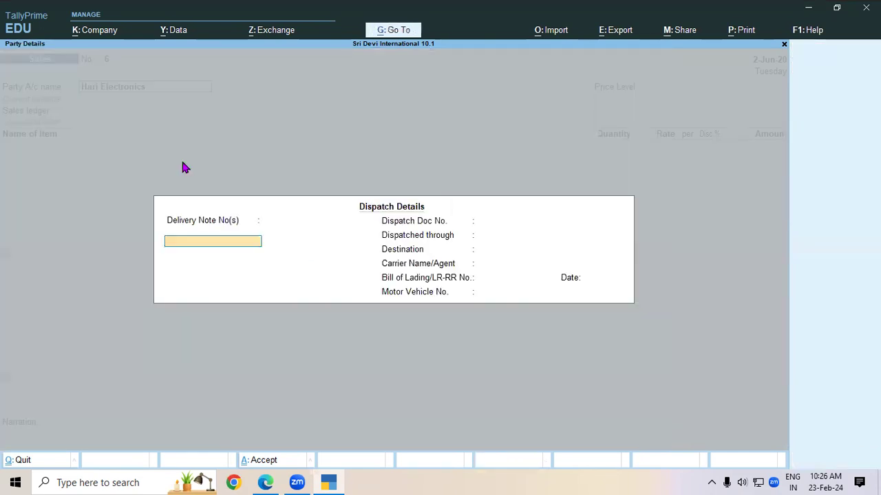
Step: Accept the blank dispatch details and the default party details for Hari Electronics
key(ctrl+a)
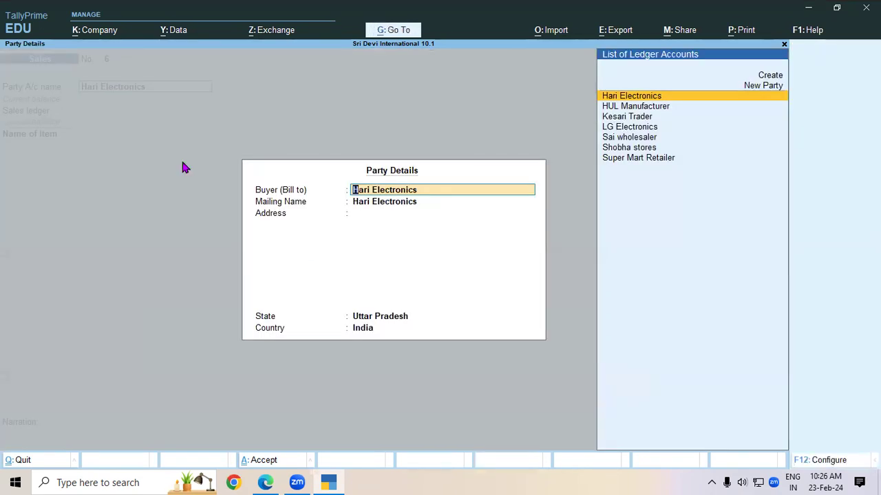
key(Return)
key(Return)
key(Return)
key(ctrl+a)
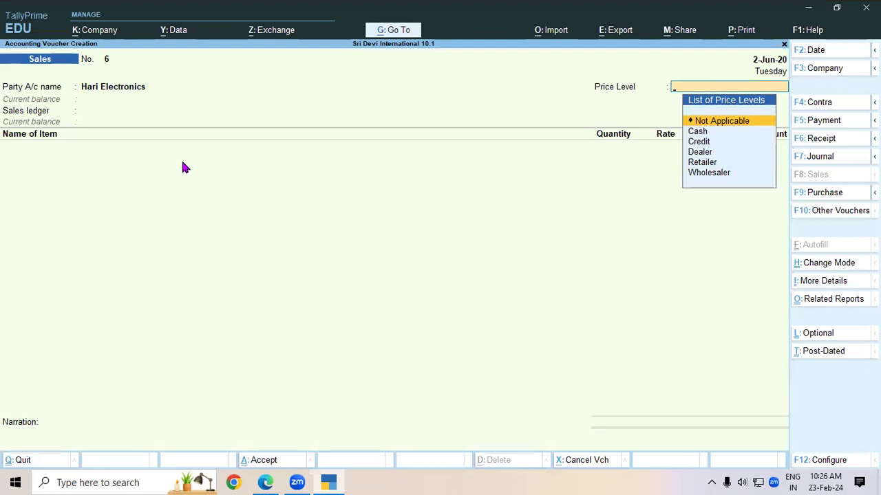
Step: Set the voucher's price level to Not Applicable and its sales ledger to Sales A/c
key(Return)
key(Return)
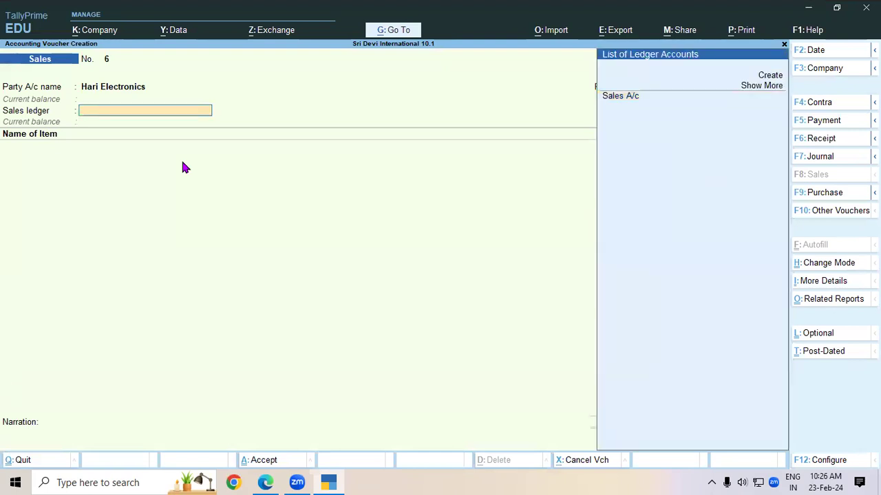
key(Down)
key(Down)
key(Down)
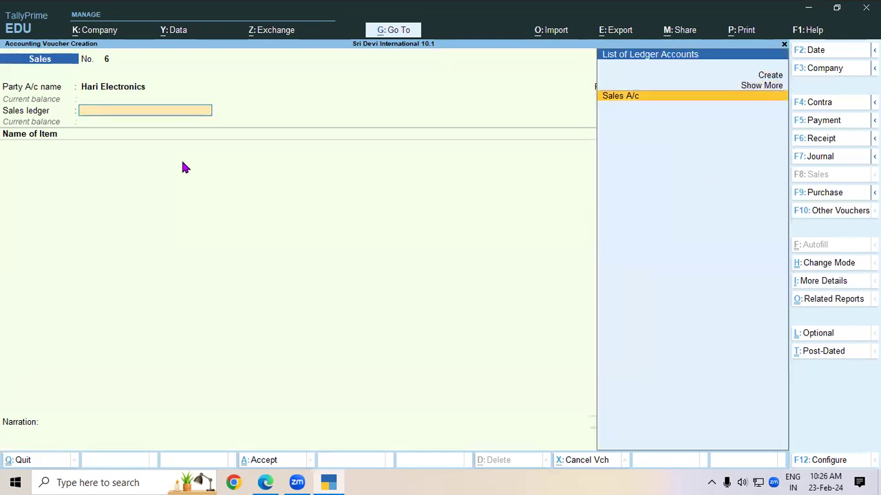
key(Return)
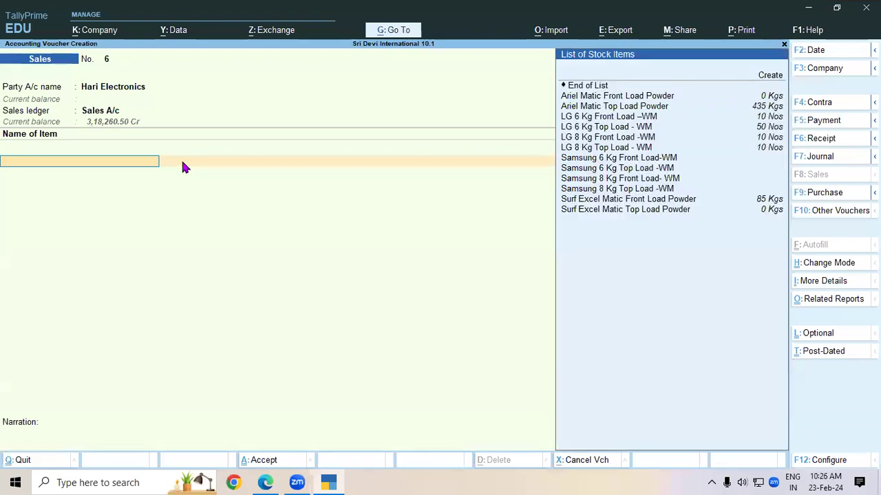
Step: Check the first item in the notes and add LG 6 Kg Front Load –WM to the voucher without a description
key(alt+Tab)
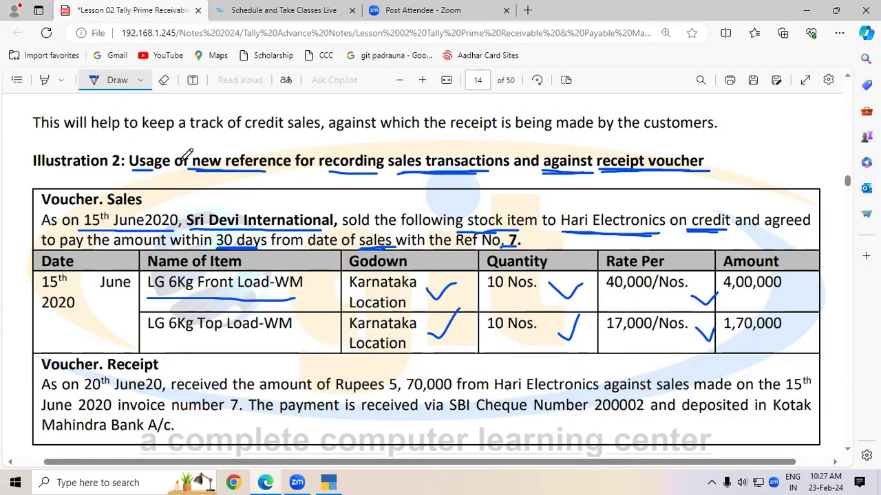
key(alt+Tab)
key(Down)
key(Down)
key(Down)
key(Down)
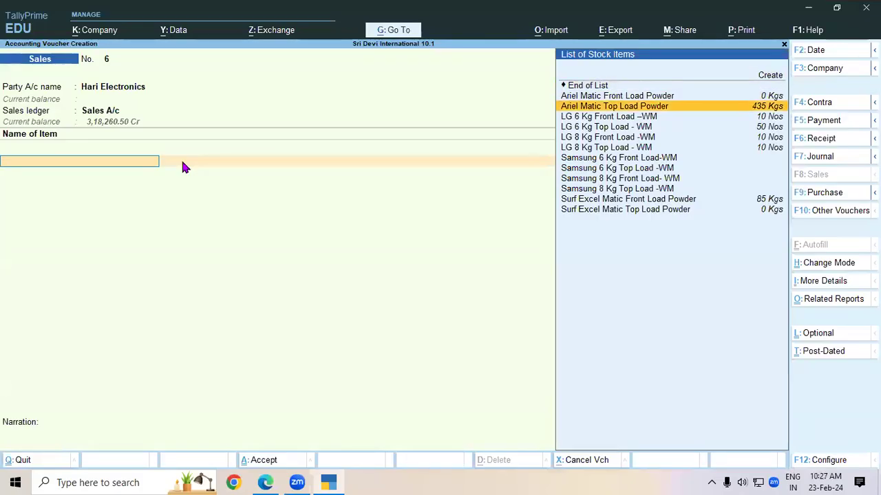
key(Down)
key(Return)
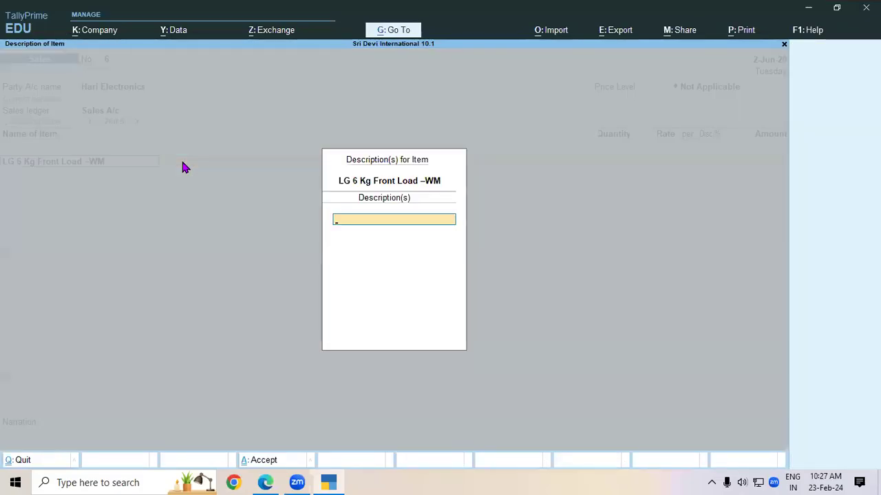
key(Return)
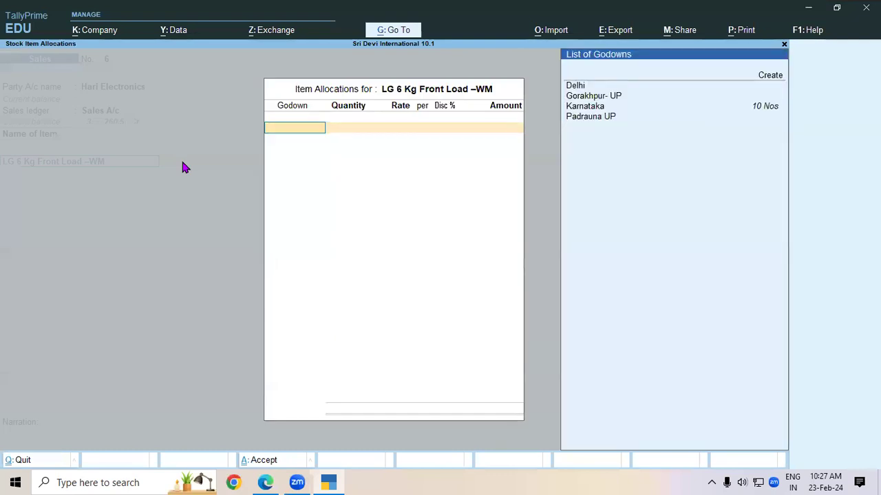
Step: Allocate 10 Nos of LG 6 Kg Front Load –WM from the Karnataka godown, as given in the notes
key(Down)
key(Down)
key(Down)
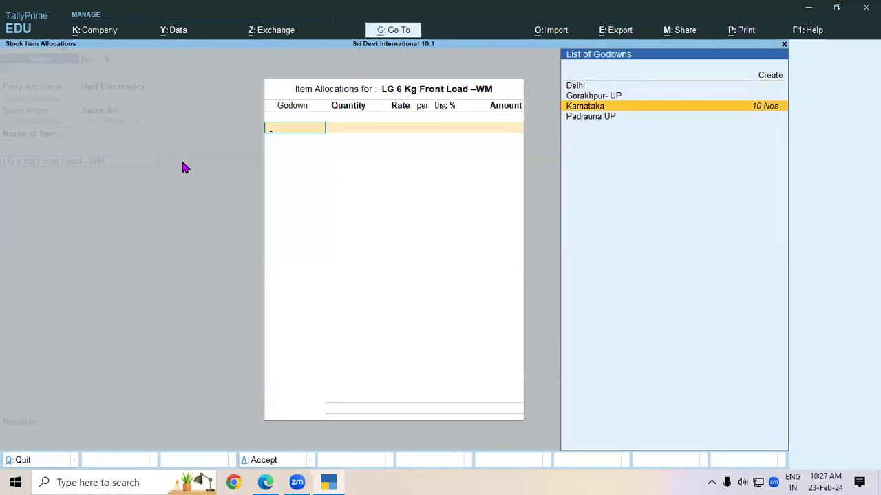
key(Return)
key(alt+Tab)
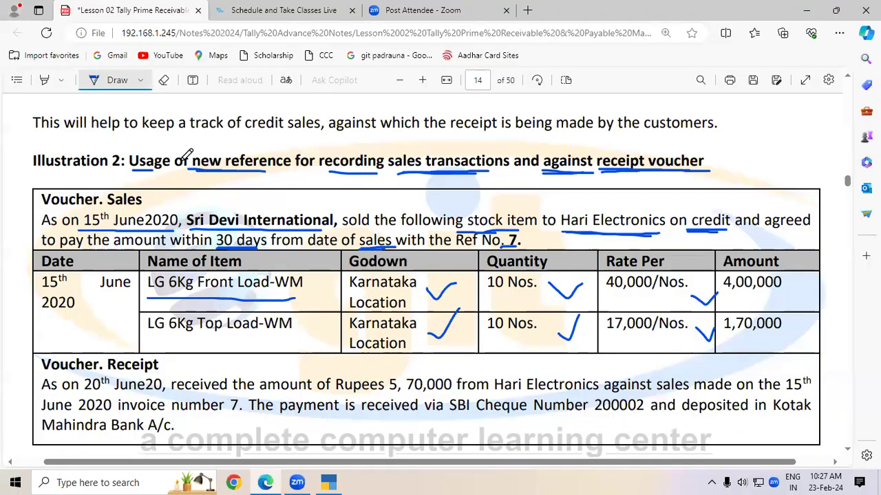
key(alt+Tab)
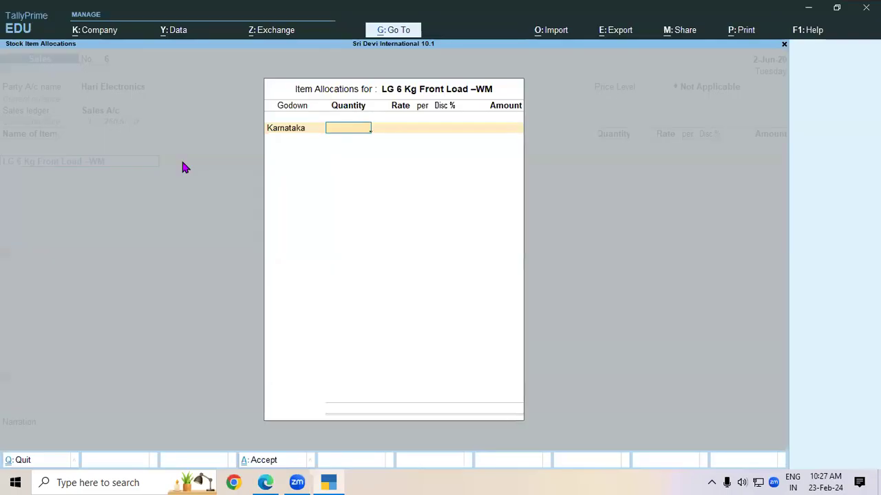
text(10)
key(Return)
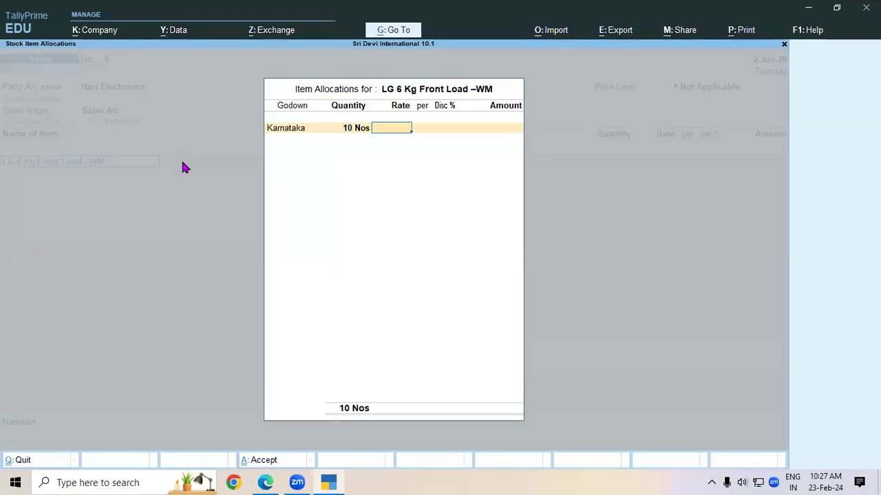
Step: Look up the front-load machine's rate in the notes, set it to 40,000 per Nos without discount, and complete the item allocation
key(alt+Tab)
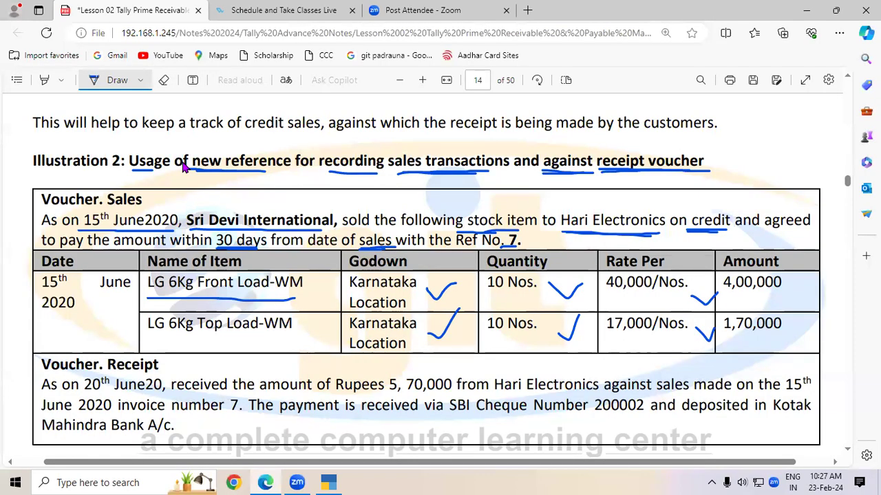
key(alt+Tab)
text(40,000)
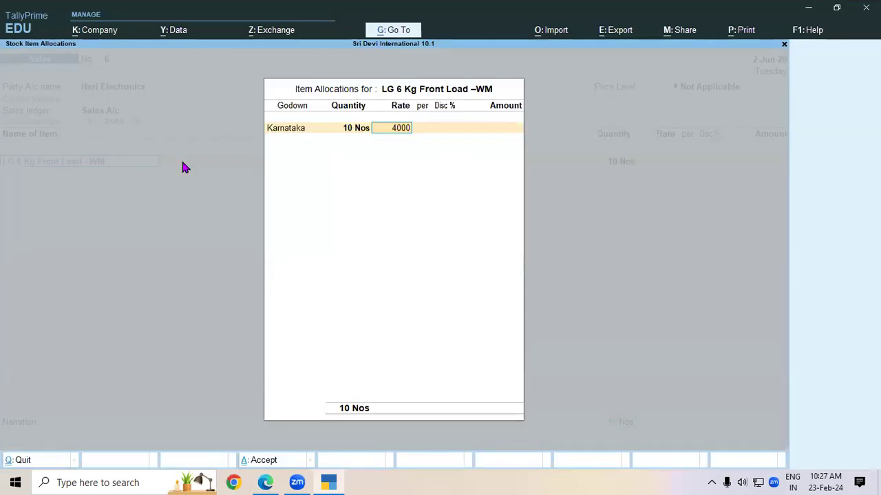
key(Return)
key(Return)
key(Return)
key(Return)
key(Return)
key(Return)
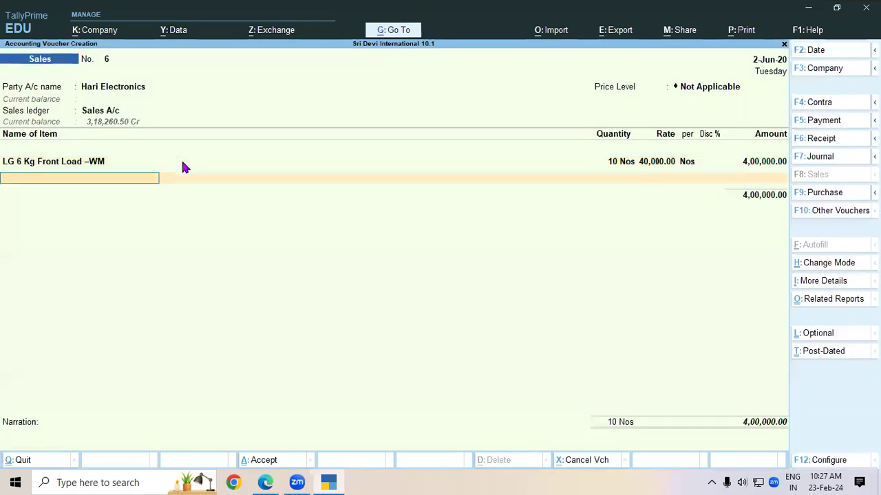
Step: Check the second item in the notes and add LG 6 Kg Top Load - WM to the voucher without a description
key(alt+Tab)
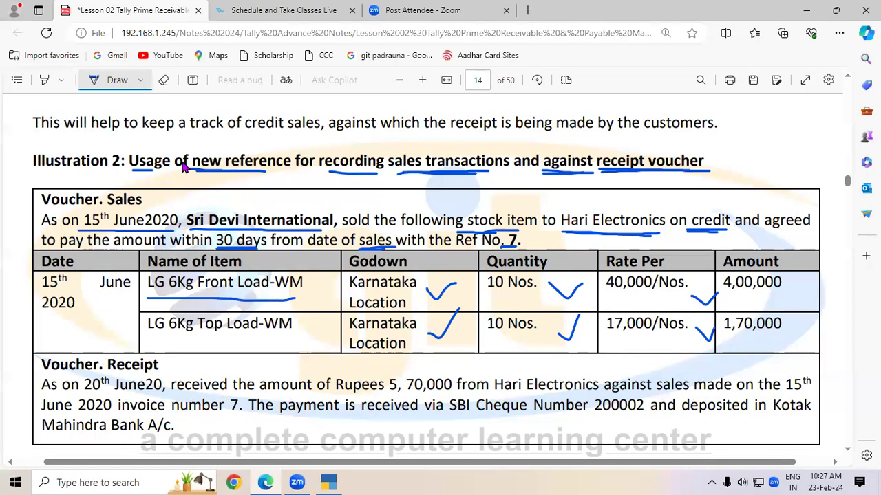
key(alt+Tab)
text(Lg)
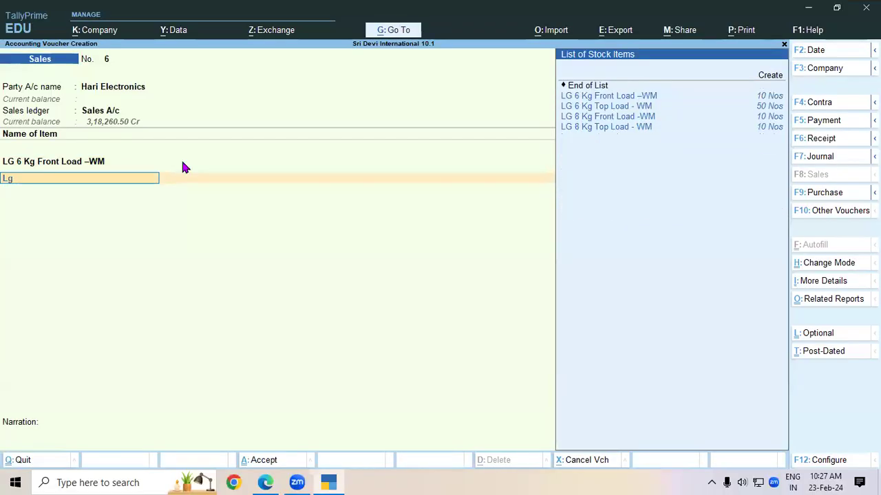
key(Down)
key(Down)
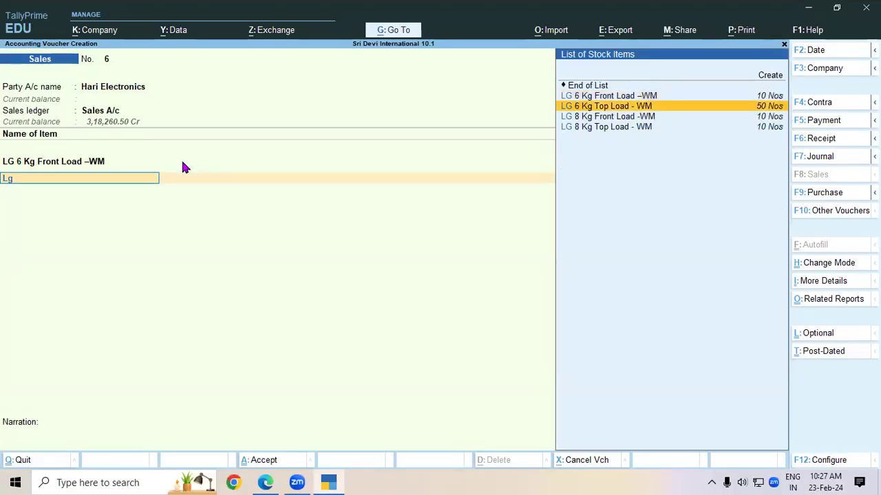
key(Return)
key(Return)
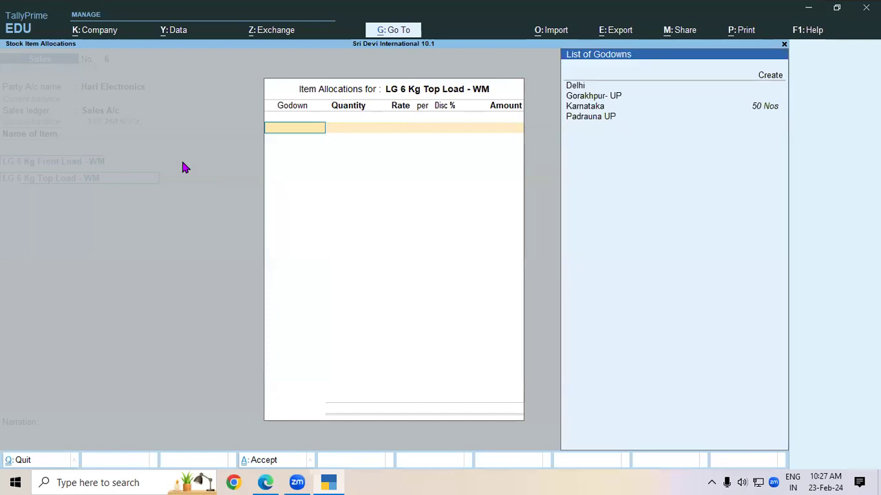
Step: Allocate 10 Nos of LG 6 Kg Top Load - WM from the Karnataka godown, checking the figures in the notes
key(Down)
key(Down)
key(Down)
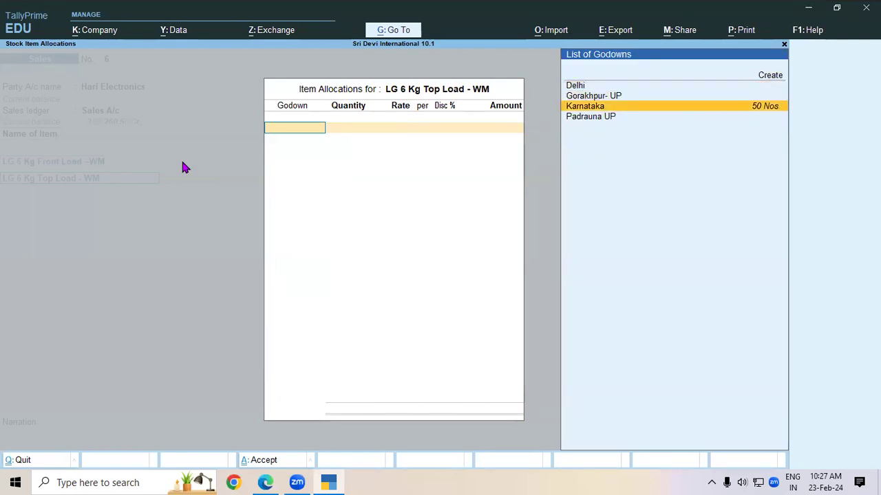
key(Return)
key(alt+Tab)
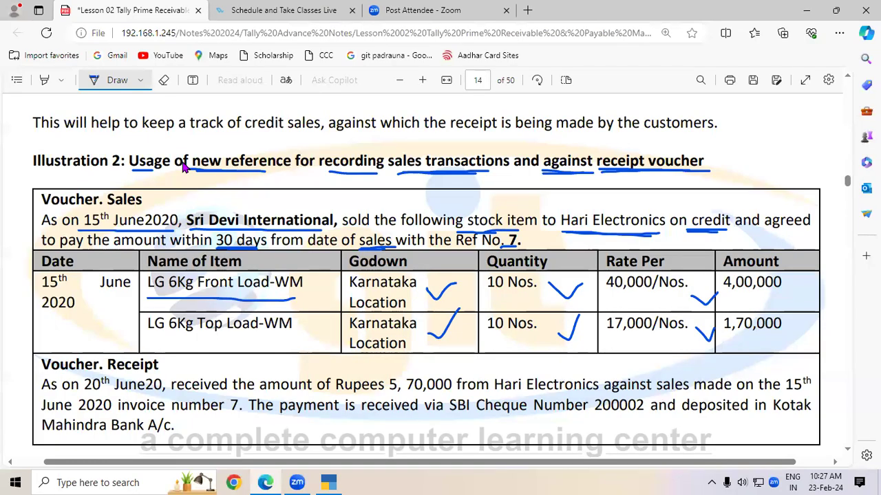
key(alt+Tab)
text(10)
key(Return)
Step: Set the top-load machine's rate to 17,000 per Nos without discount, complete its allocation and end the item list
text(17,000)
key(Return)
key(Return)
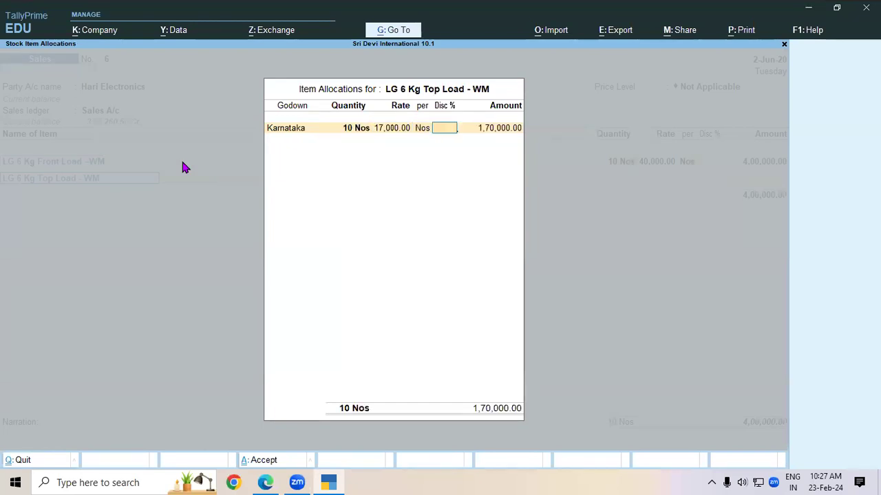
key(Return)
key(Return)
key(Return)
key(Return)
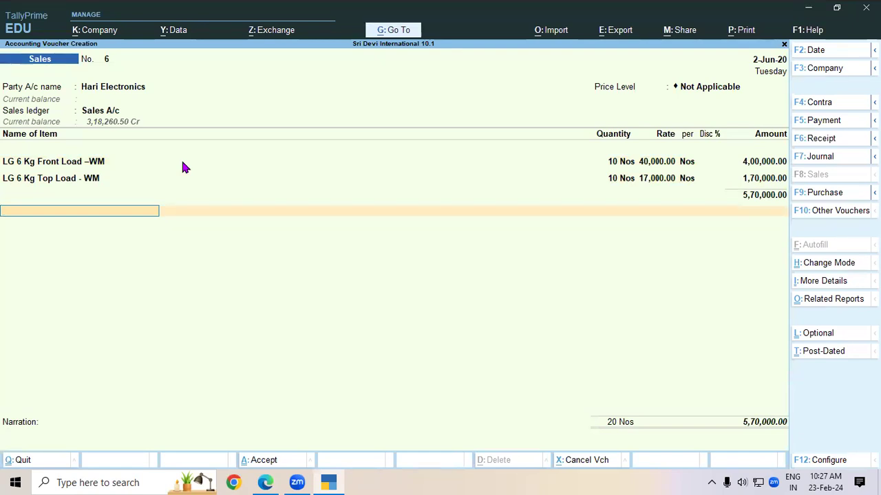
Step: End the item list, check the reference number in the notes and enter Hari Electronics' bill as New Ref 7 with 30 days' credit
key(Return)
key(Return)
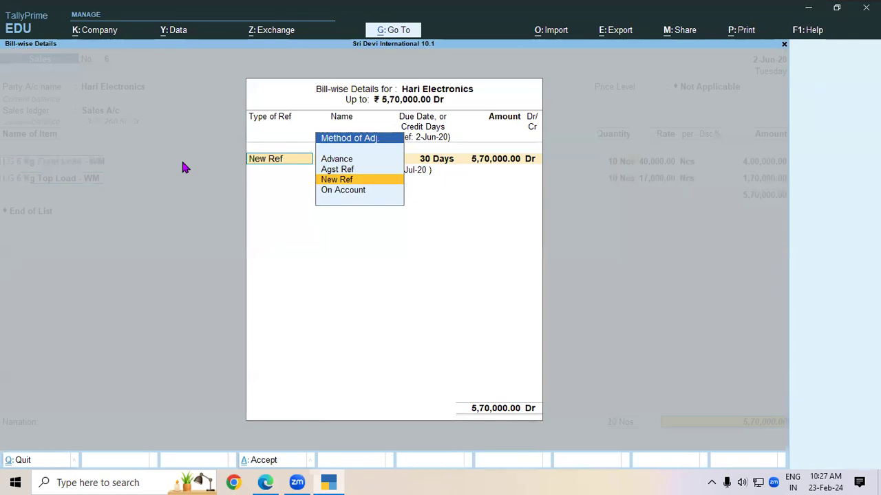
key(Return)
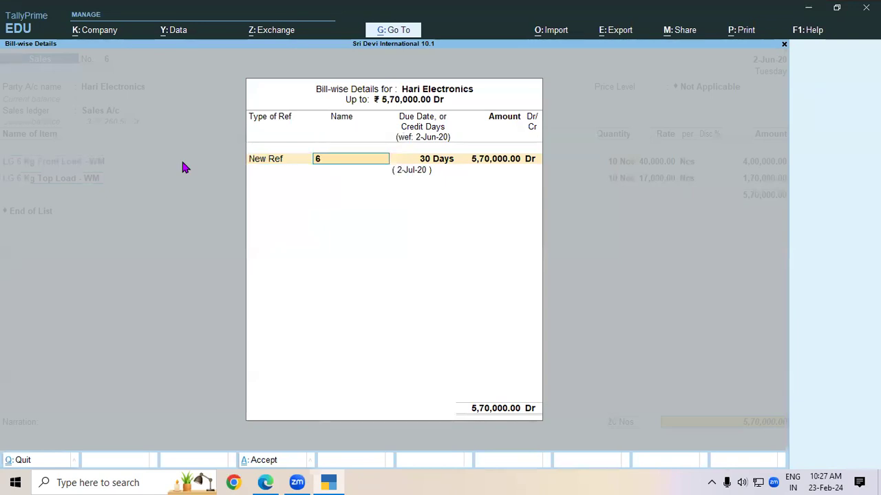
key(alt+Tab)
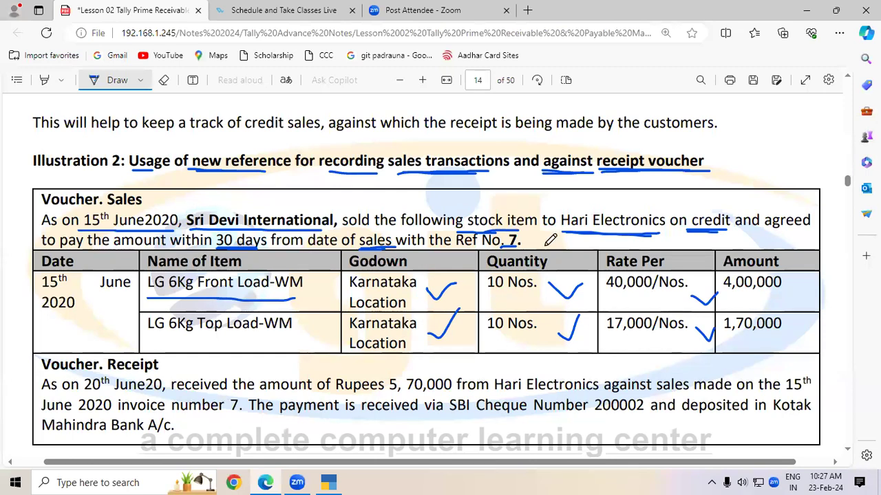
mouse_move(533, 232)
mouse_down()
mouse_move(509, 229)
mouse_move(505, 246)
mouse_move(531, 242)
mouse_move(527, 227)
mouse_up()
key(alt+Tab)
text(7)
key(Return)
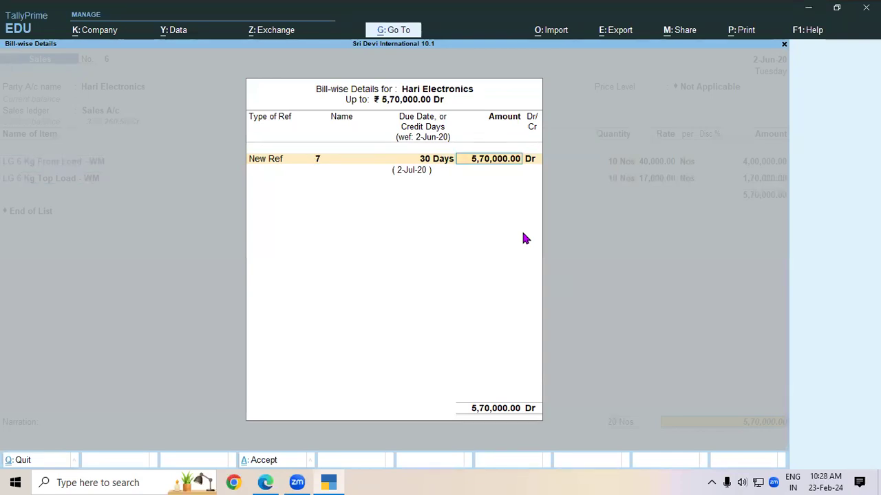
Step: Accept the full 5,70,000 Dr bill amount and save the sales voucher without a narration
key(Return)
key(Return)
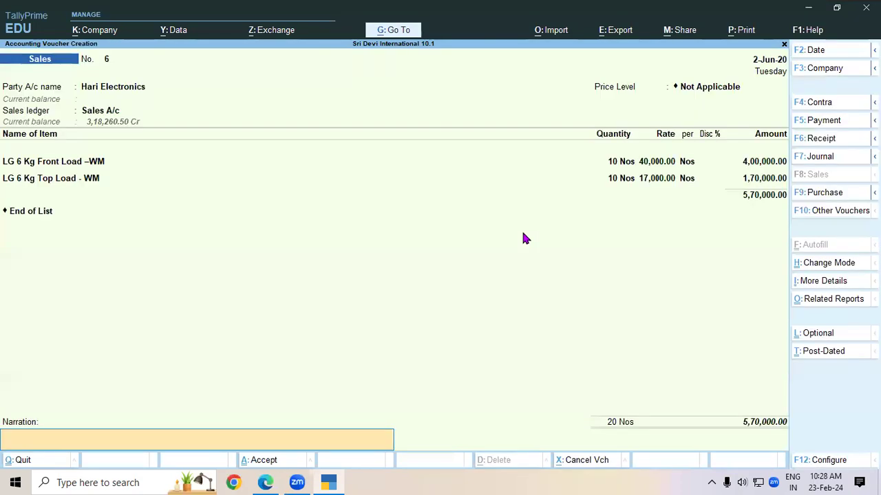
key(Return)
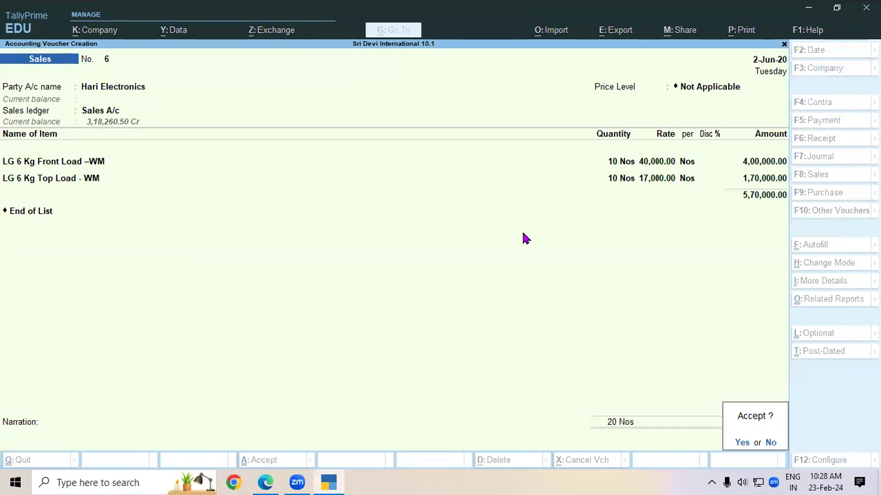
key(Return)
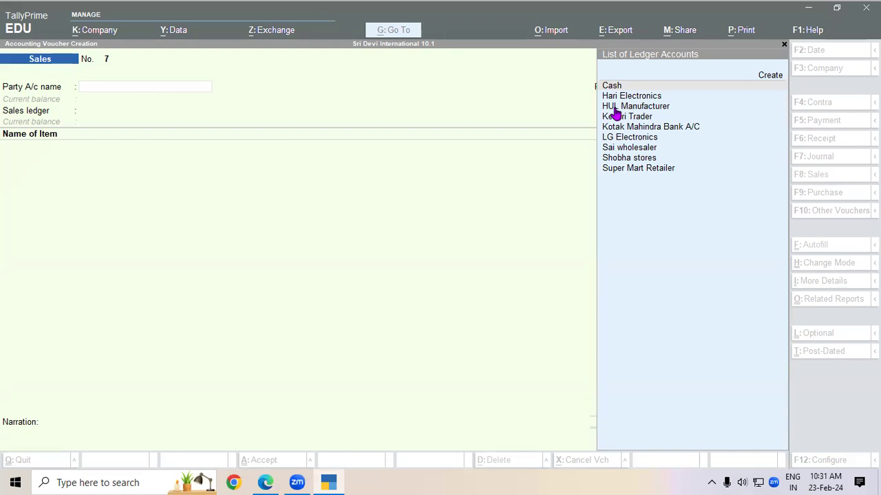
Step: View the Bills Receivable report to check Hari Electronics' pending bill, and close it
click(386, 31)
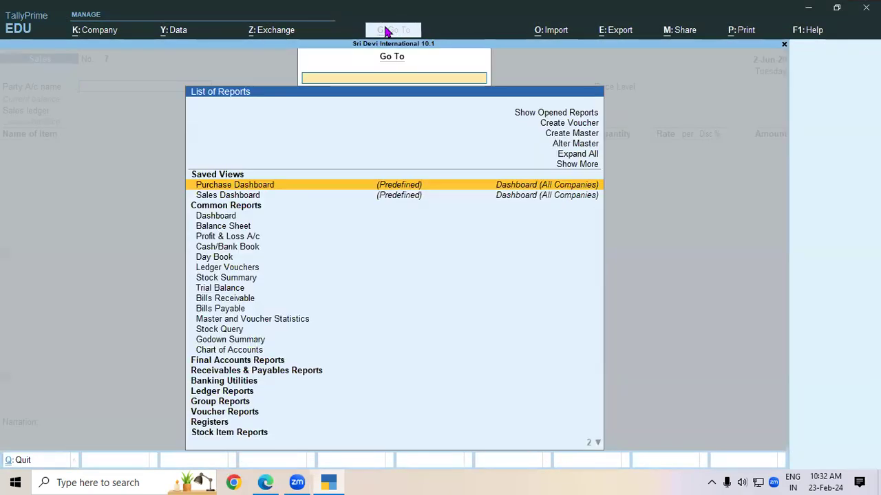
text(Bil)
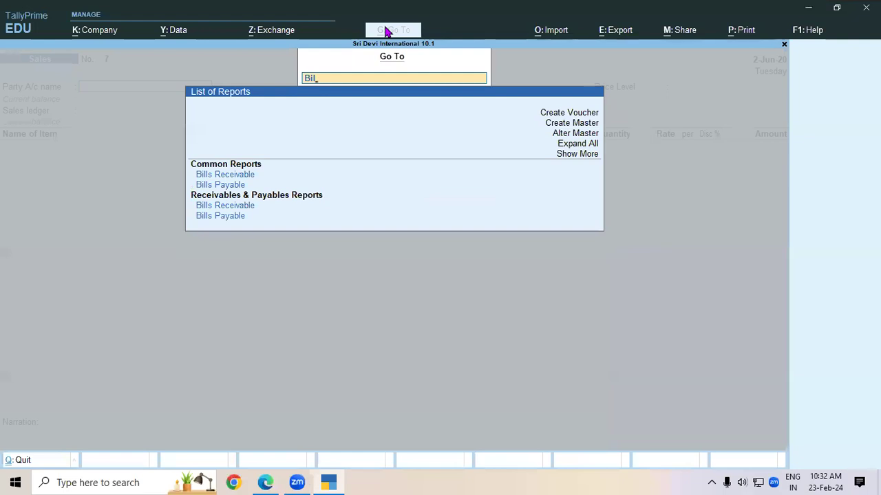
key(Return)
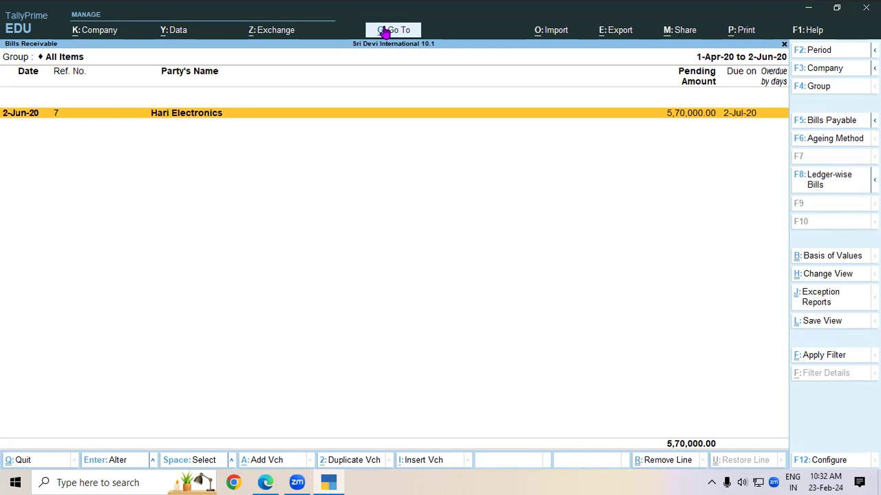
key(Escape)
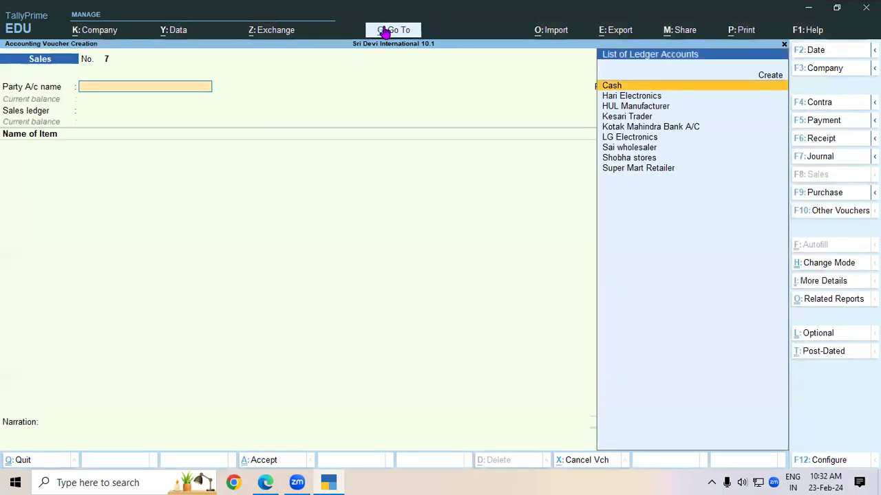
Step: Quit the blank voucher and examine the Balance Sheet in detail, including the party balances under Sundry Debtors
key(Escape)
key(y)
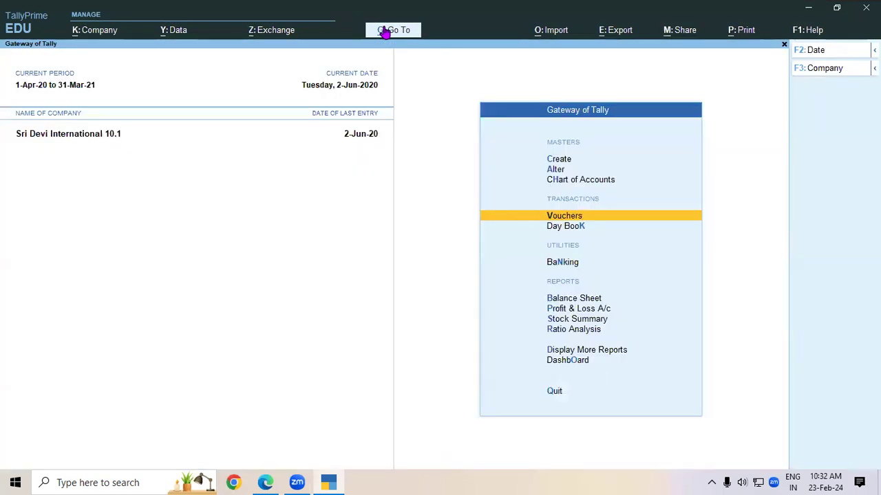
key(Down)
key(Down)
key(Down)
key(Return)
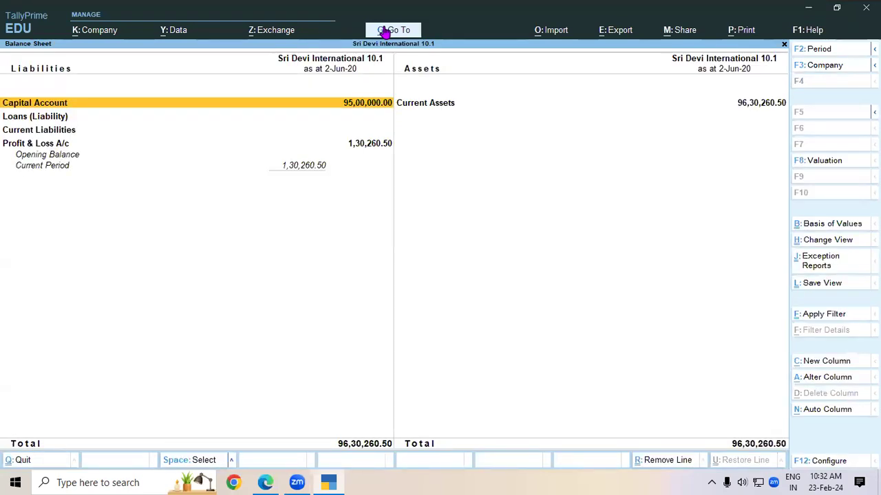
key(alt+F5)
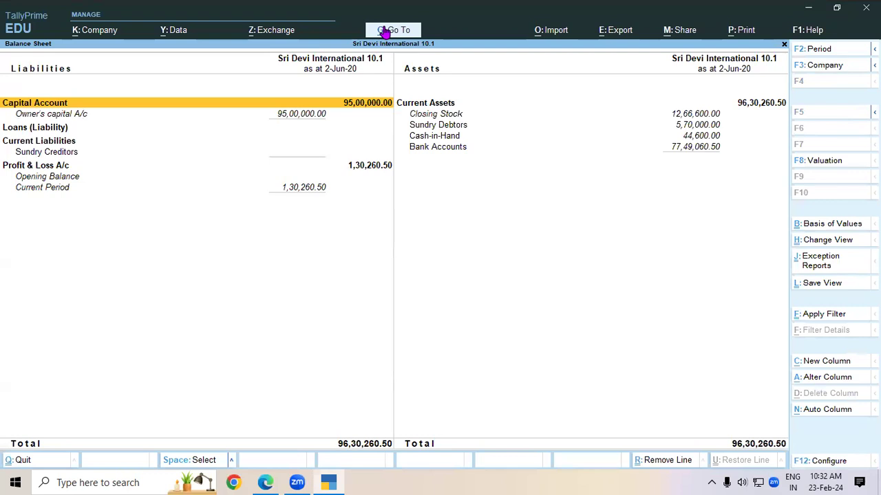
click(457, 130)
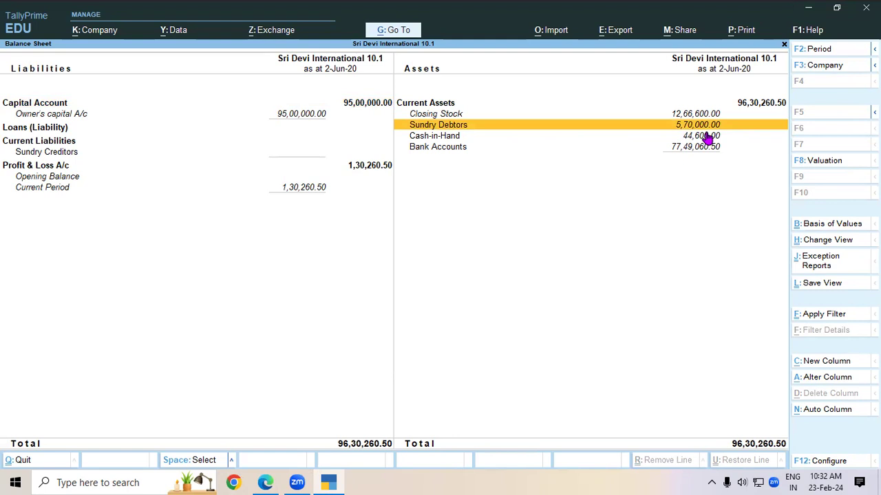
key(Return)
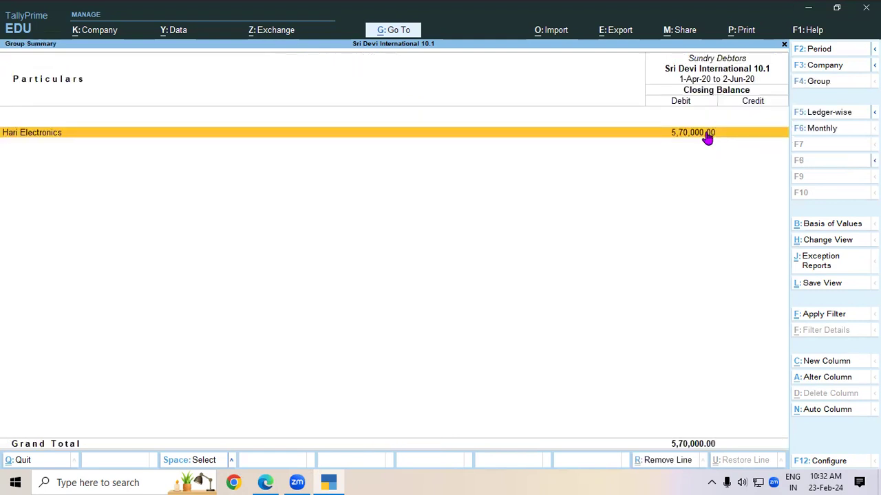
key(Escape)
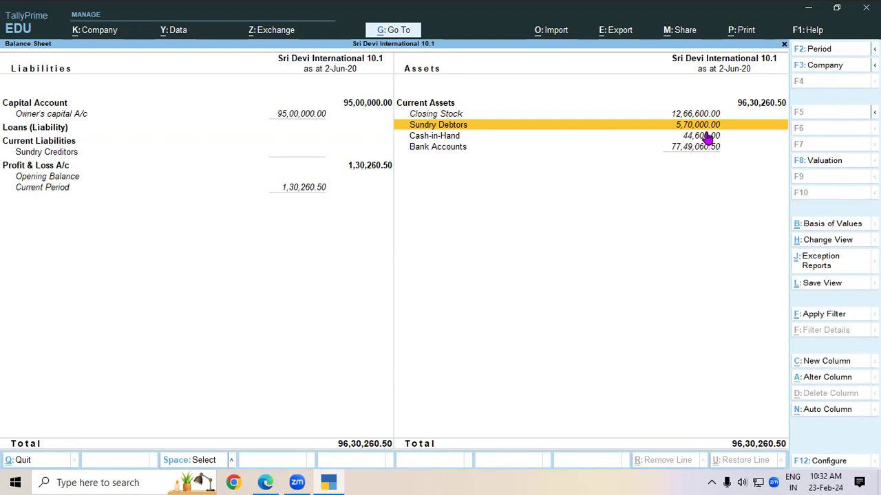
Step: Switch to the PDF notes and underline the receipt's date, the amount 5,70,000, Hari Electronics and the original sale reference
click(264, 482)
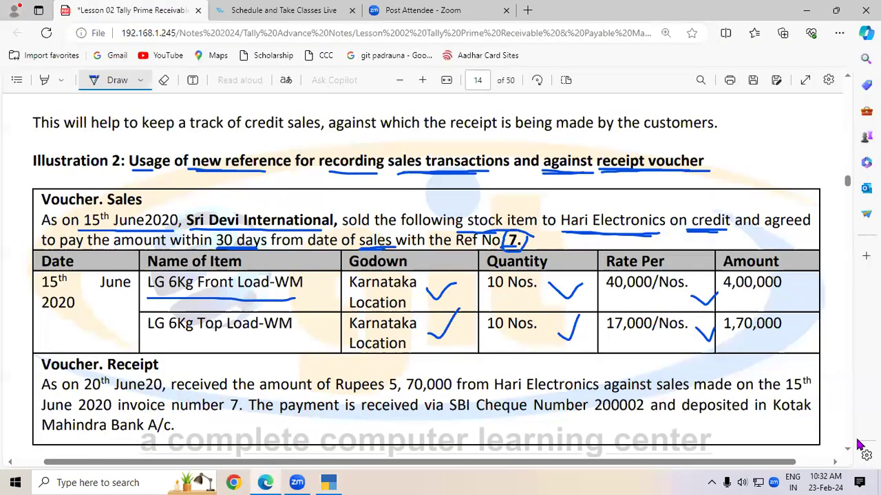
scroll(851, 455, down, 3)
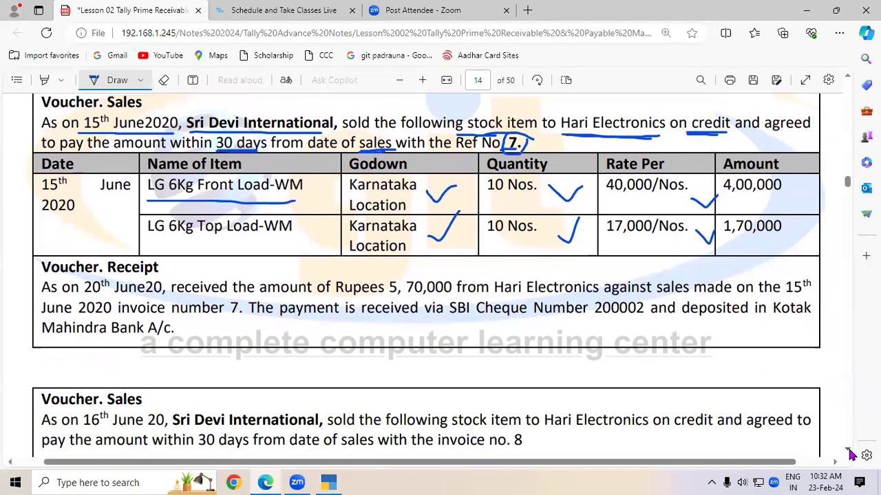
drag(84, 297, 323, 302)
drag(387, 298, 586, 299)
drag(657, 297, 731, 297)
drag(786, 296, 818, 296)
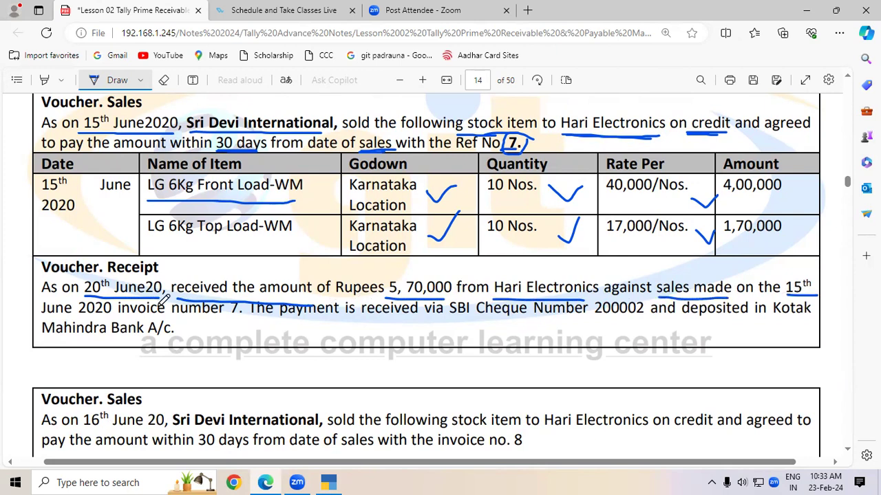
Step: Underline the receipt's invoice number, SBI cheque details and Kotak Mahindra Bank deposit, and bracket the paragraph
drag(78, 318, 111, 318)
drag(208, 318, 234, 313)
drag(449, 321, 532, 320)
drag(594, 321, 629, 320)
drag(682, 317, 728, 317)
drag(67, 333, 159, 332)
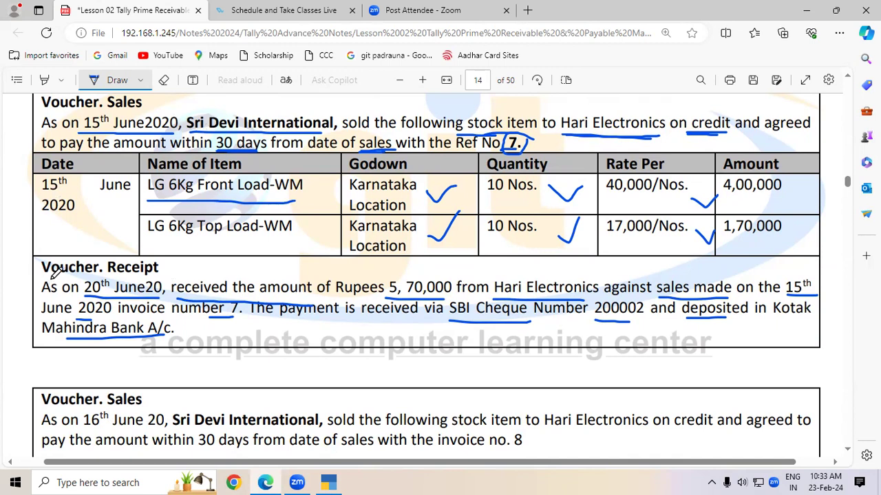
mouse_move(31, 278)
mouse_down()
mouse_move(19, 318)
mouse_move(28, 342)
mouse_up()
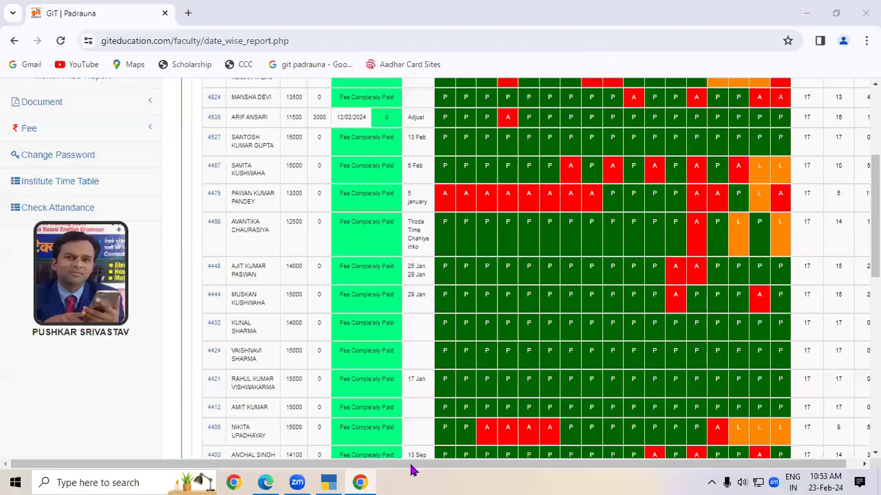
Step: In the notes, underline the Receipt heading, mark Hari Electronics as Cr, and re-underline the SBI cheque and Kotak Mahindra Bank A/c
click(264, 483)
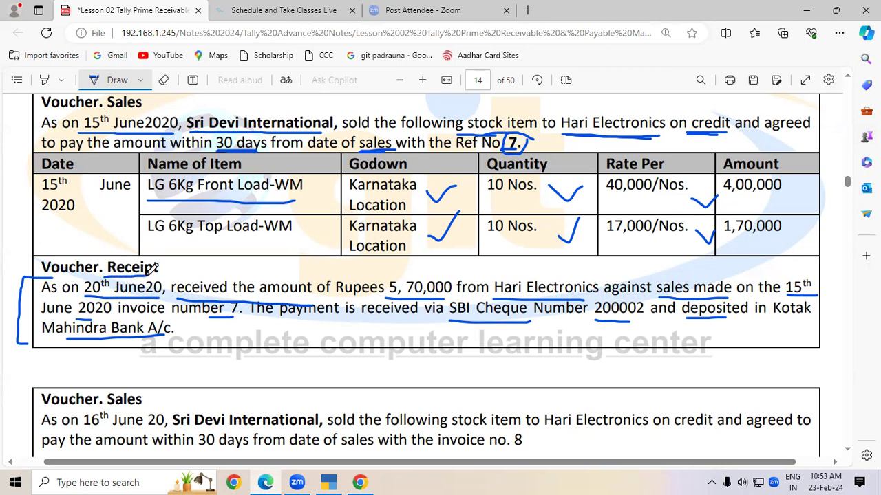
drag(491, 298, 586, 299)
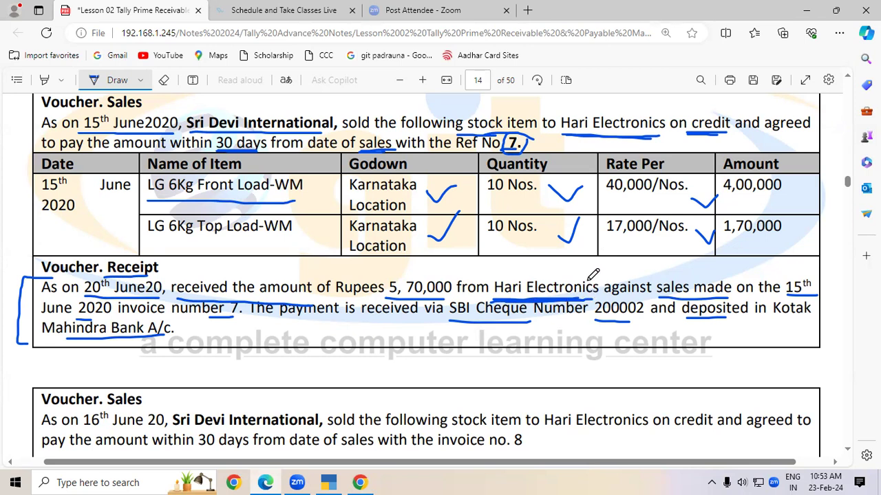
mouse_move(544, 260)
mouse_down()
mouse_move(535, 267)
mouse_move(556, 269)
mouse_move(560, 259)
mouse_up()
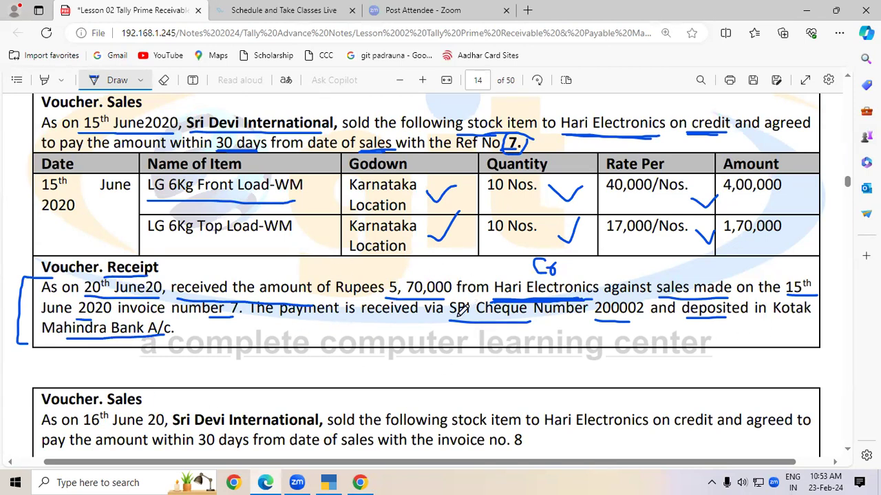
drag(453, 318, 524, 319)
drag(69, 335, 144, 335)
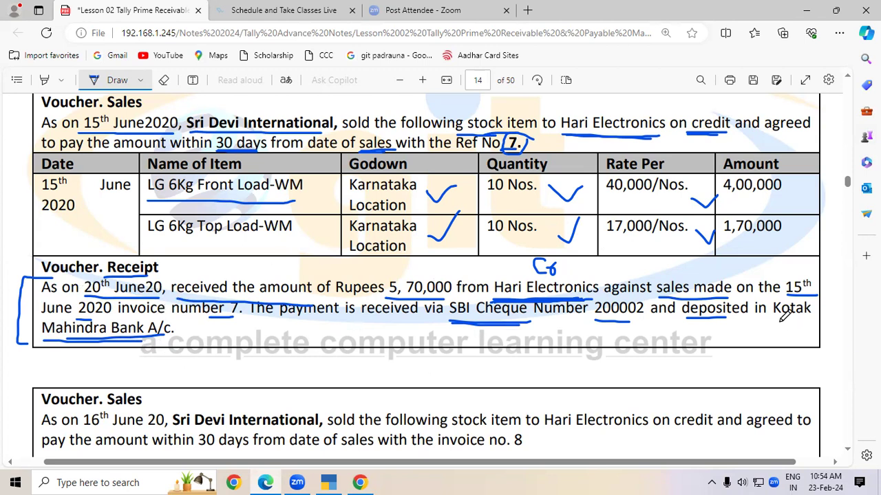
drag(772, 318, 811, 316)
Step: Switch to TallyPrime, leave the Balance Sheet and start a new Receipt voucher
click(328, 482)
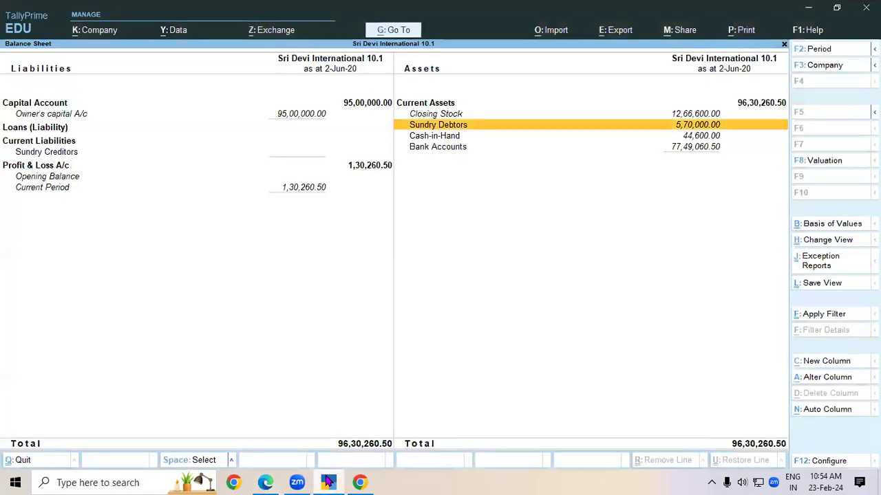
key(Escape)
key(Up)
key(Up)
key(Up)
key(Return)
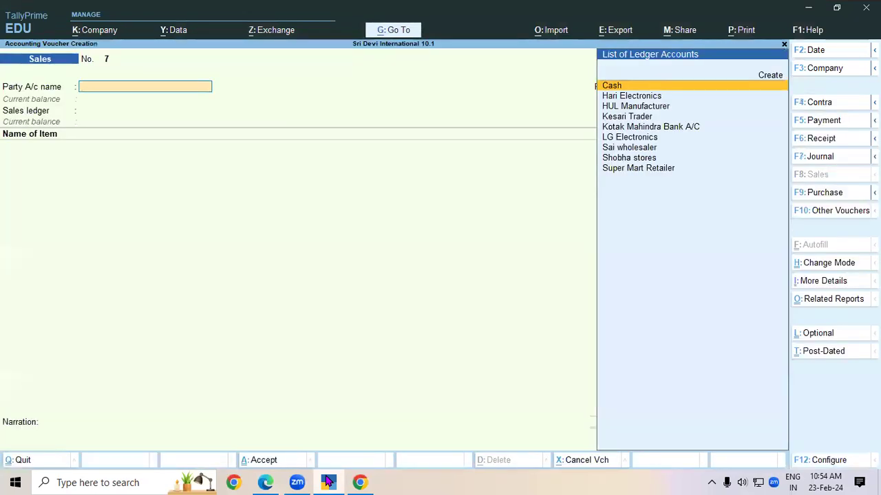
key(F6)
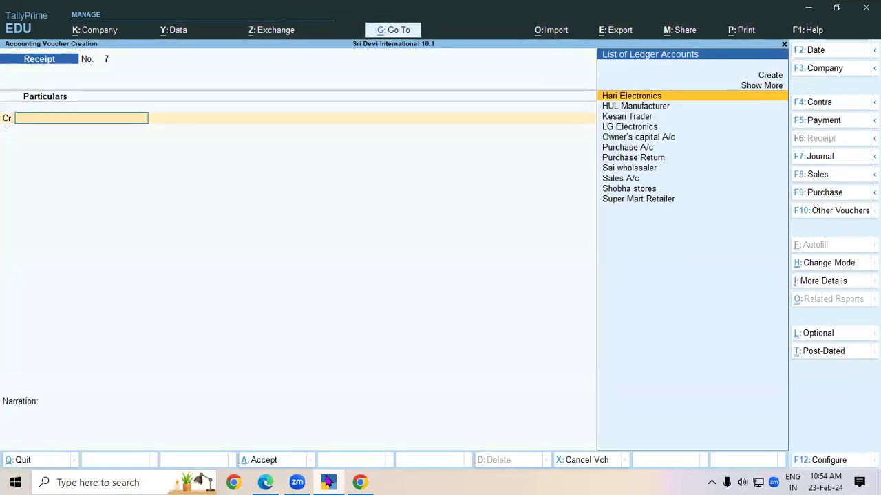
Step: Credit Hari Electronics with 5,70,000 using Agst Ref for pending bill 7, and complete the bill-wise details
key(Return)
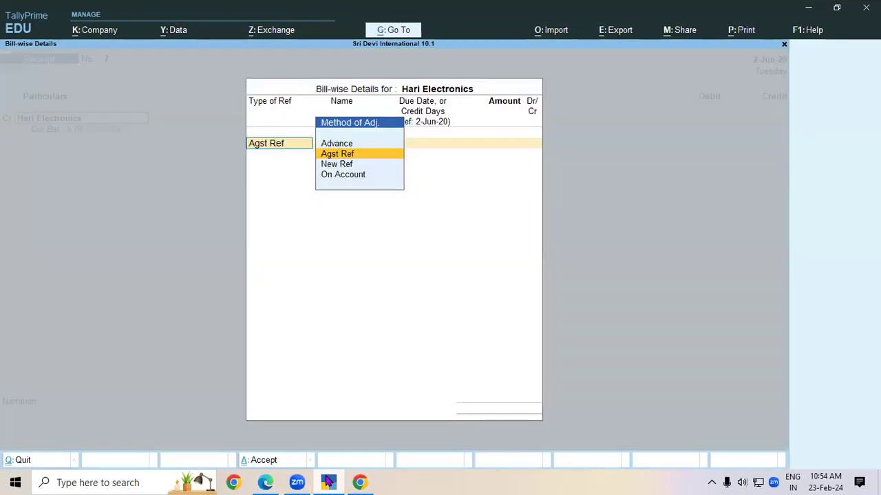
key(Return)
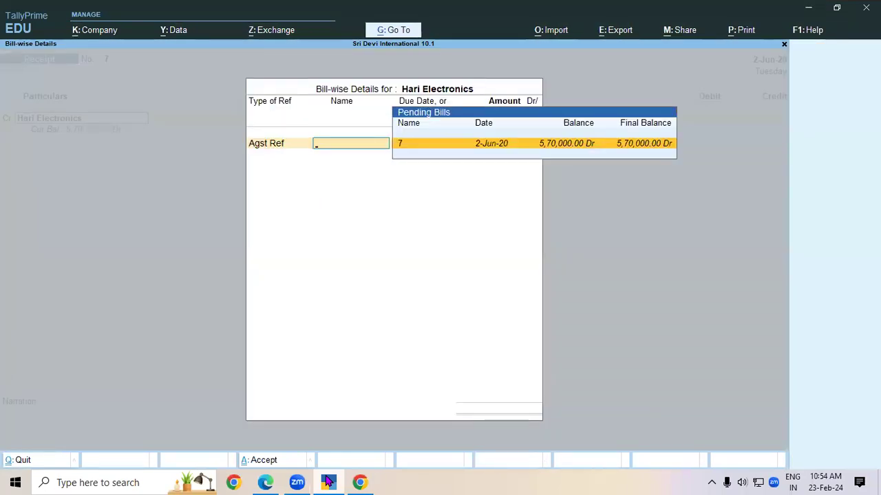
key(Return)
key(Return)
key(Return)
key(Return)
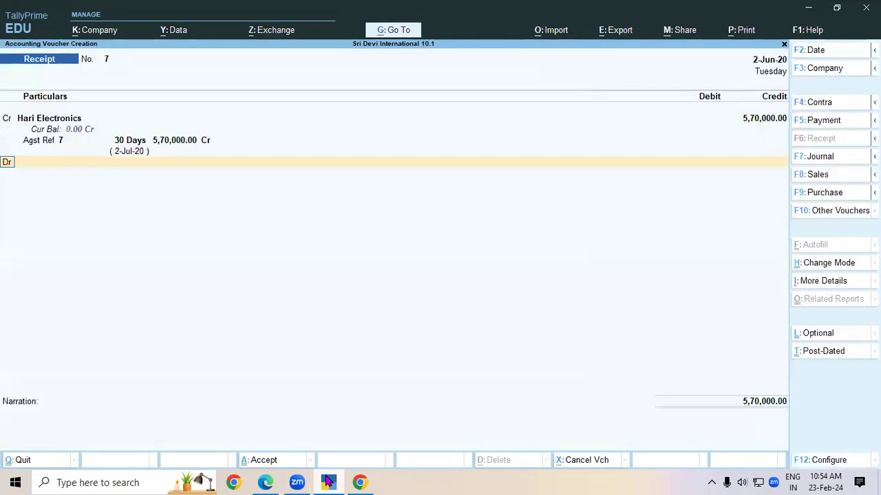
Step: Debit Kotak Mahindra Bank A/C with 5,70,000 and open its bank allocations
key(Return)
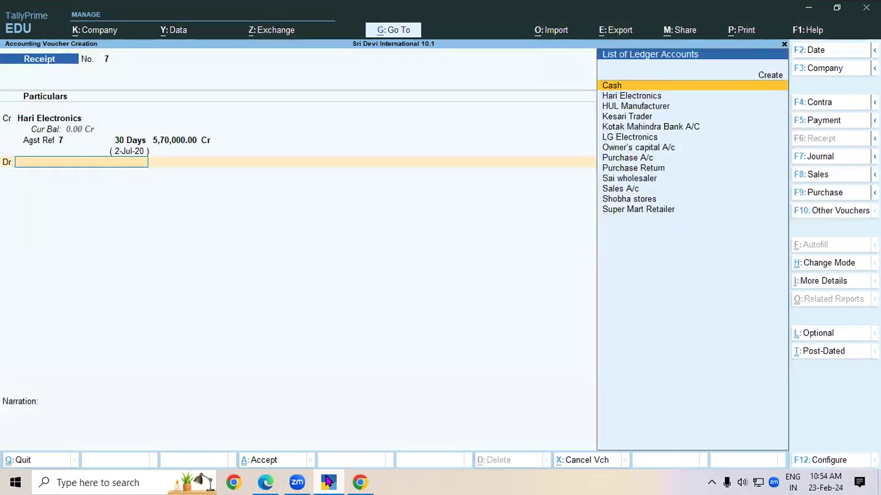
text(ko)
key(Return)
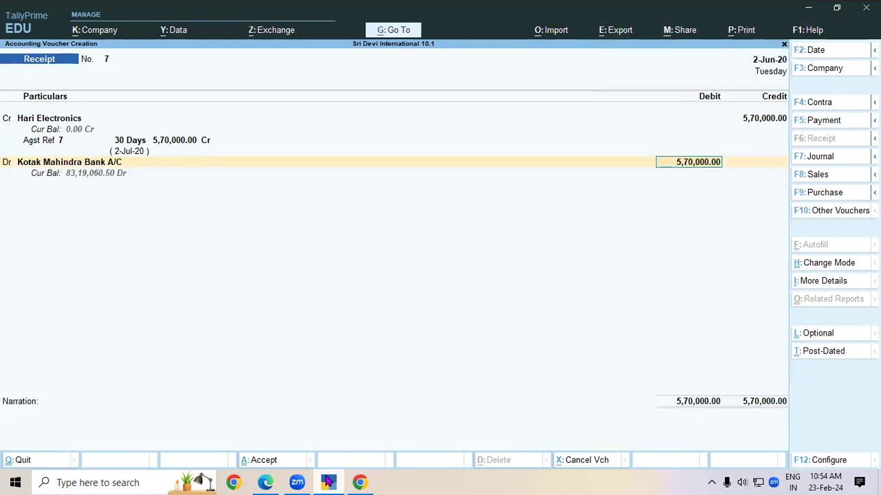
key(Return)
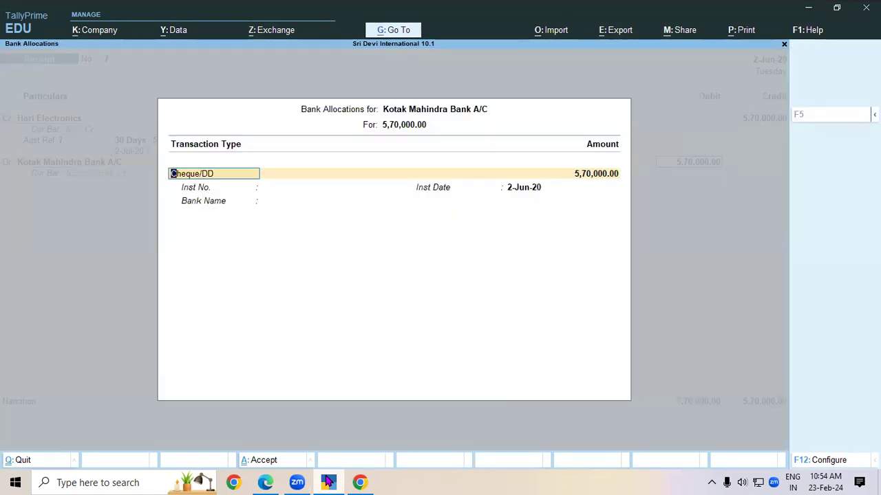
Step: Complete the Cheque/DD bank allocation with instrument number 200002 from the notes and specify SBI as the bank name
key(Return)
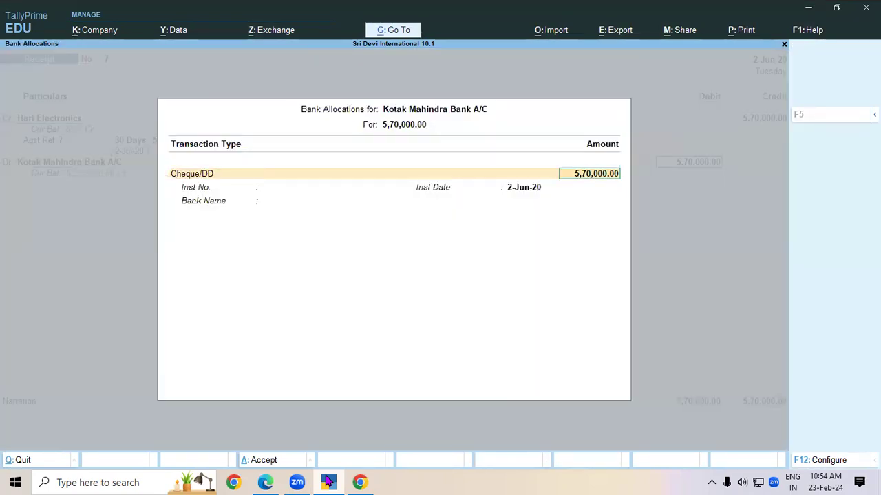
key(Return)
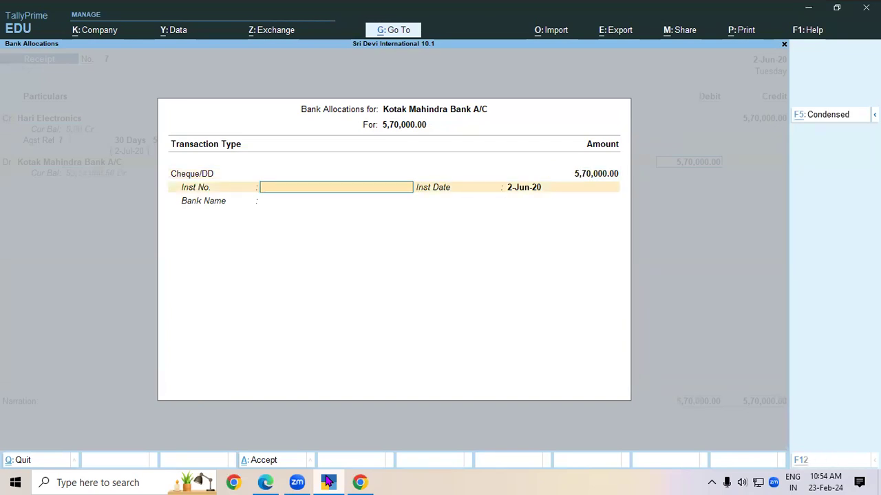
click(328, 482)
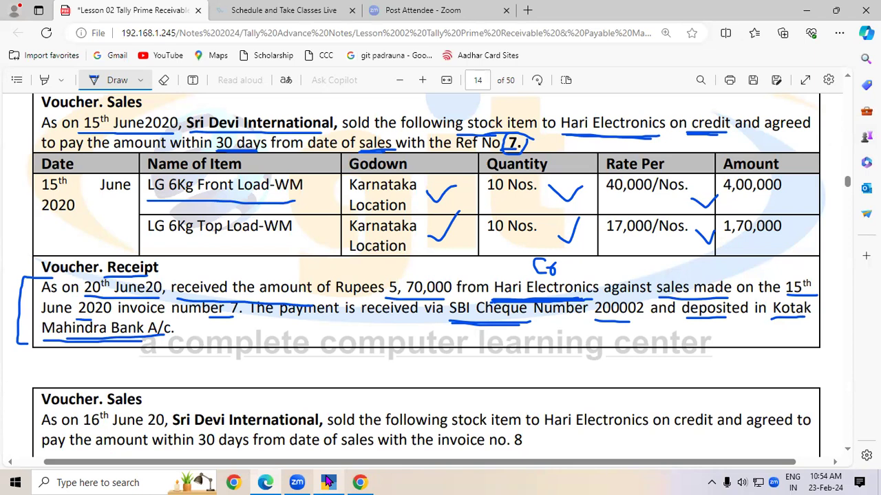
click(328, 482)
text(200002)
key(Return)
key(Return)
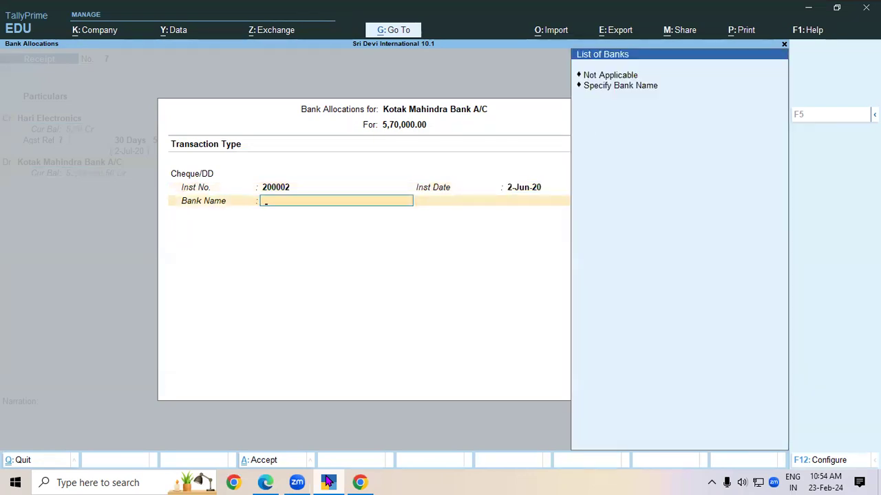
key(Down)
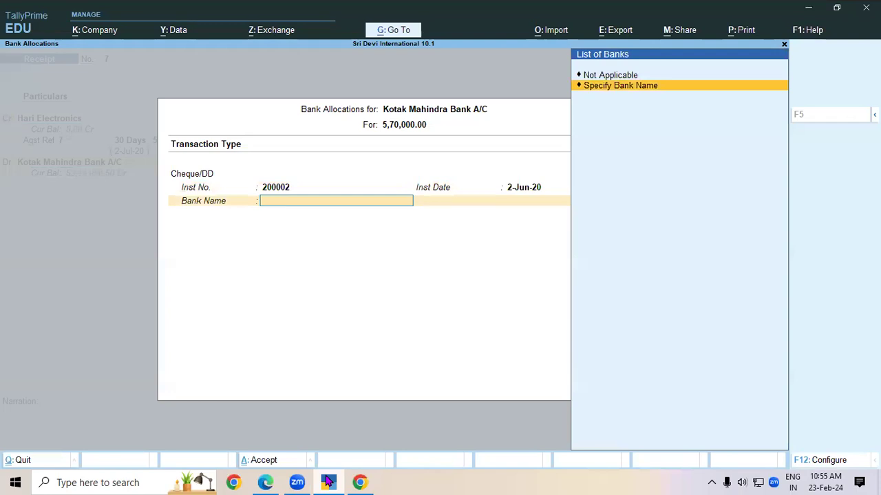
key(Return)
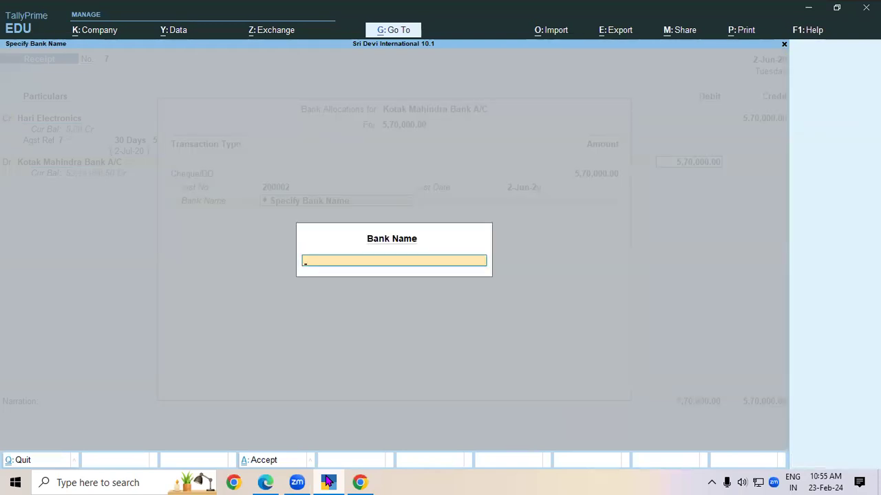
text(SBI)
key(Return)
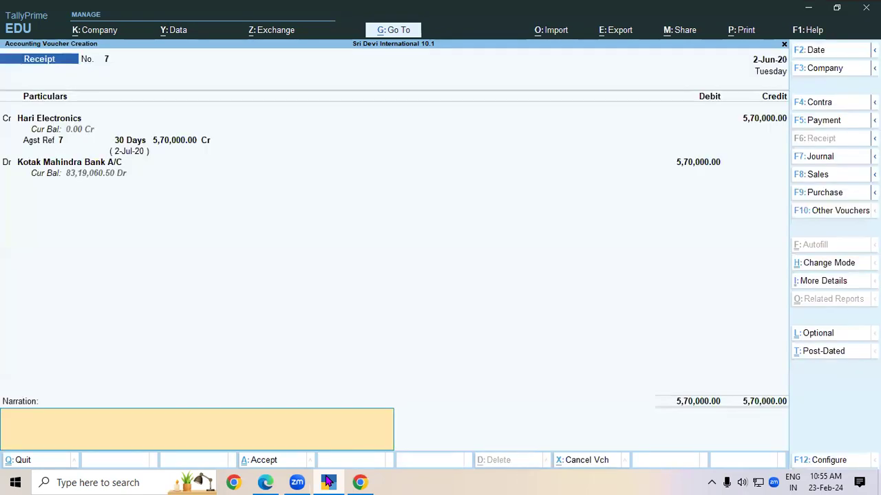
Step: Reopen the Kotak Mahindra Bank A/C allocation to review the cheque details, and save the receipt voucher
key(BackSpace)
key(Return)
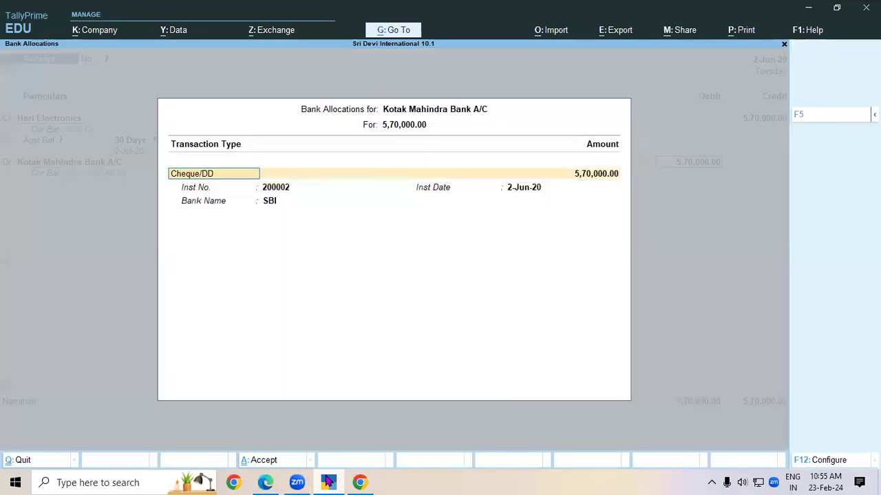
key(Return)
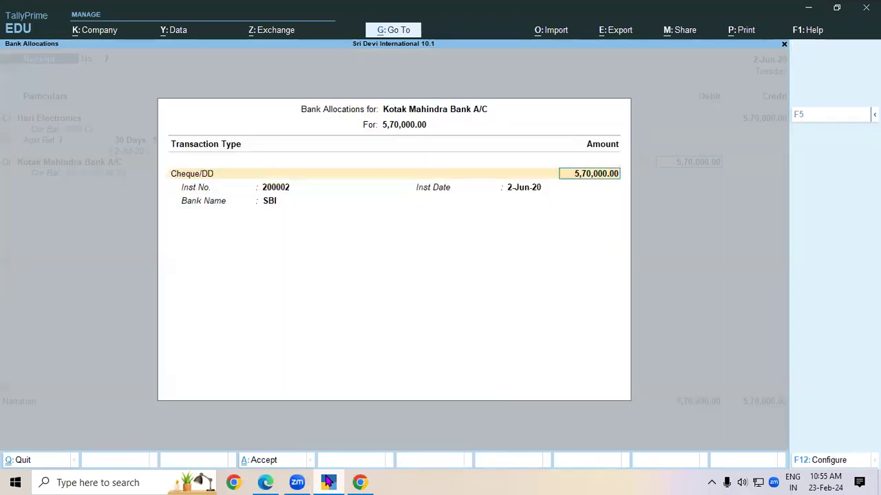
key(Return)
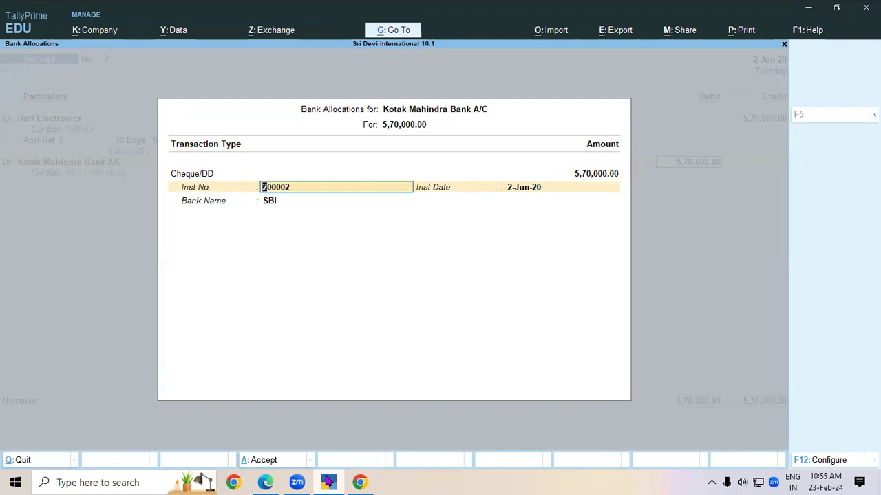
key(Return)
key(Return)
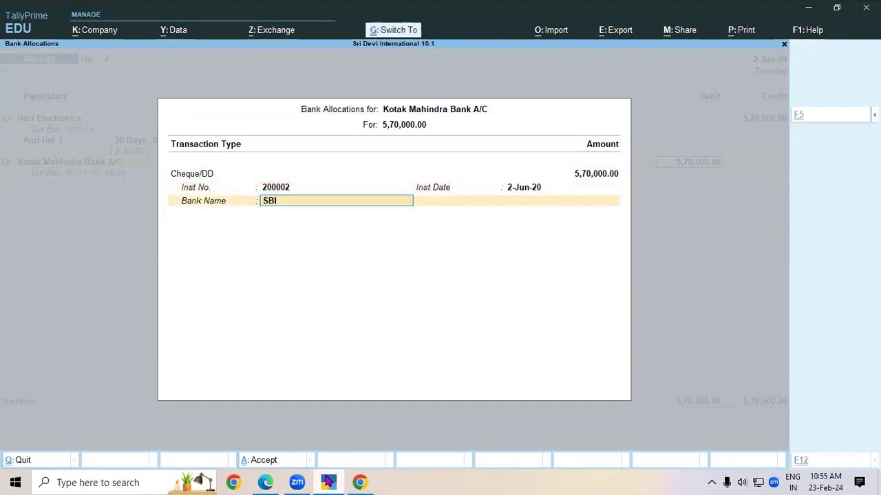
key(ctrl+a)
key(ctrl+a)
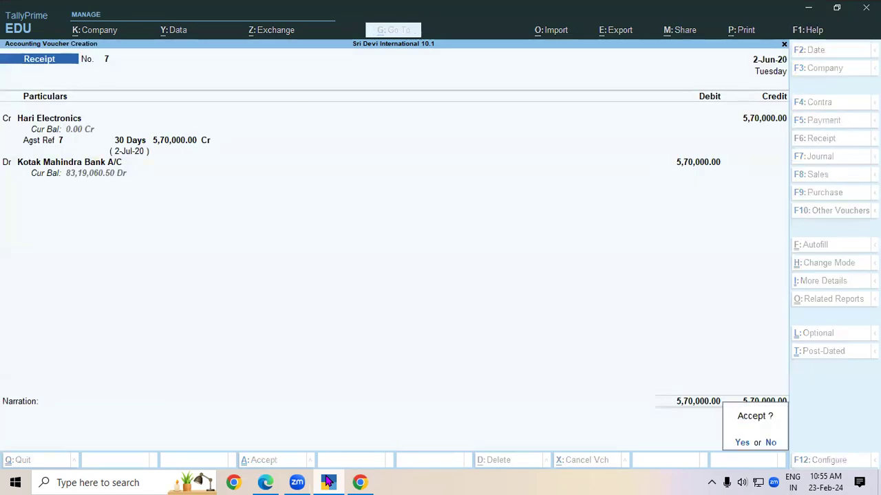
key(y)
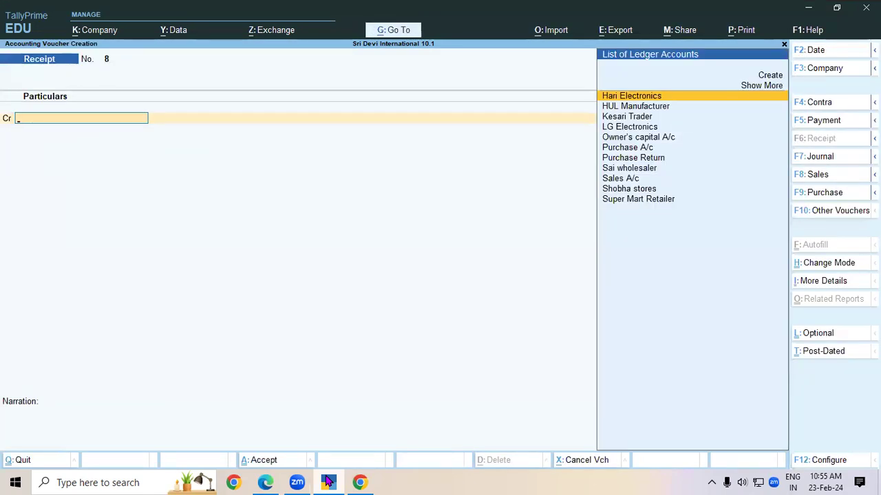
Step: Check the Bills Receivable report for pending bills and close it
key(alt+g)
text(B)
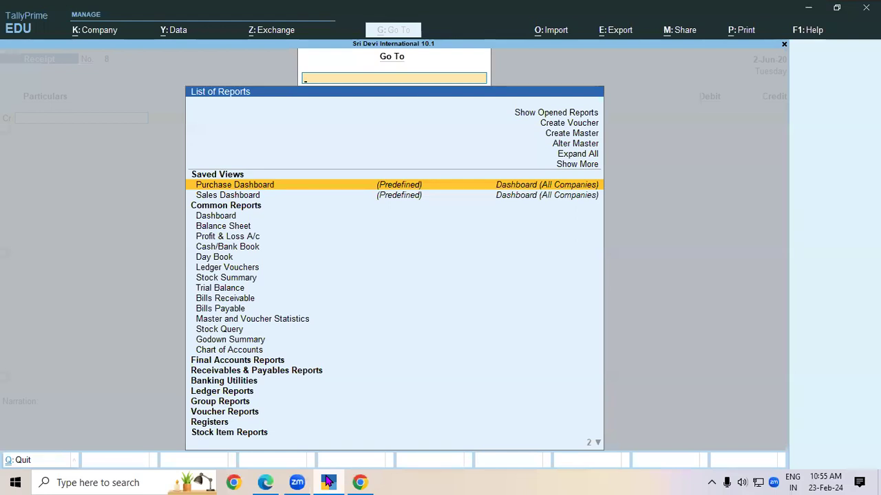
text(il)
key(Return)
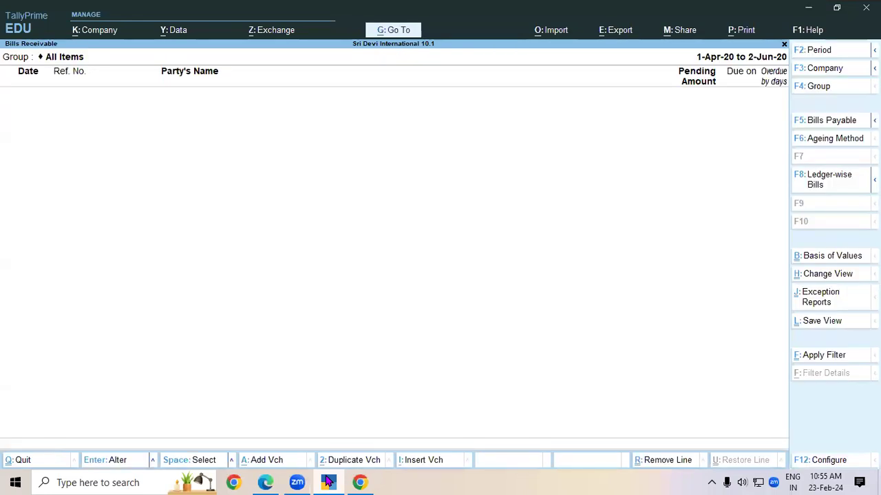
key(Escape)
Step: Quit the blank receipt voucher and open the Balance Sheet in detailed view
key(Escape)
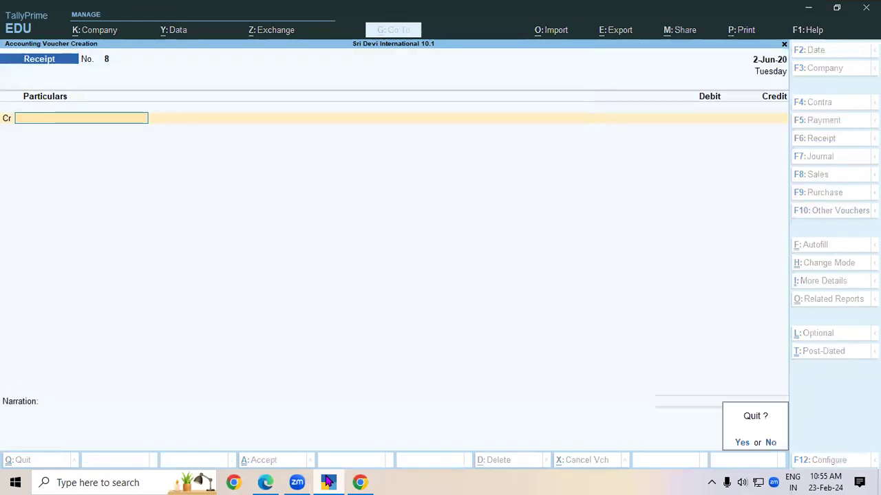
key(y)
key(Down)
key(Down)
key(Down)
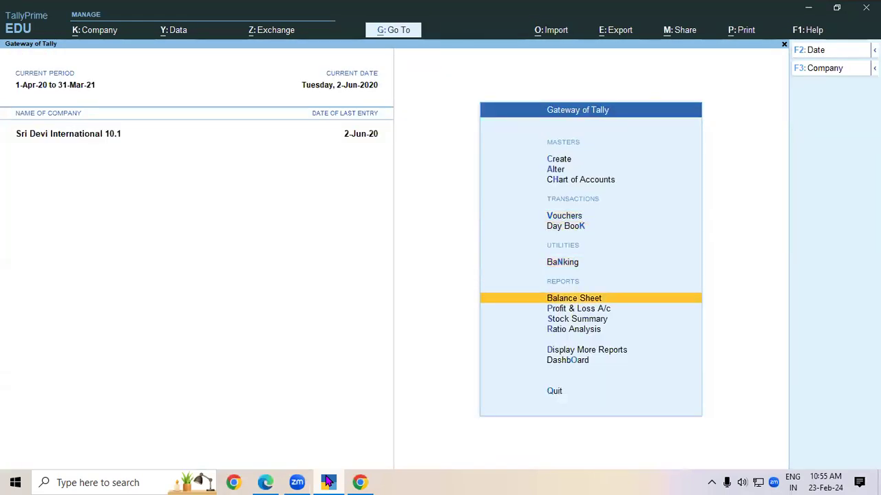
key(Return)
key(alt+F5)
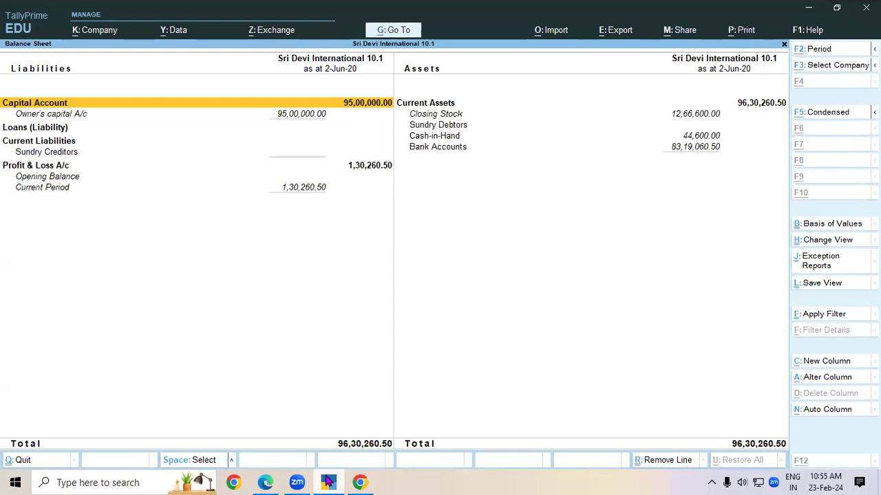
Step: Examine the Sundry Debtors entry under Current Assets and return to the Gateway of Tally
key(Down)
key(Down)
key(Right)
key(Down)
key(Up)
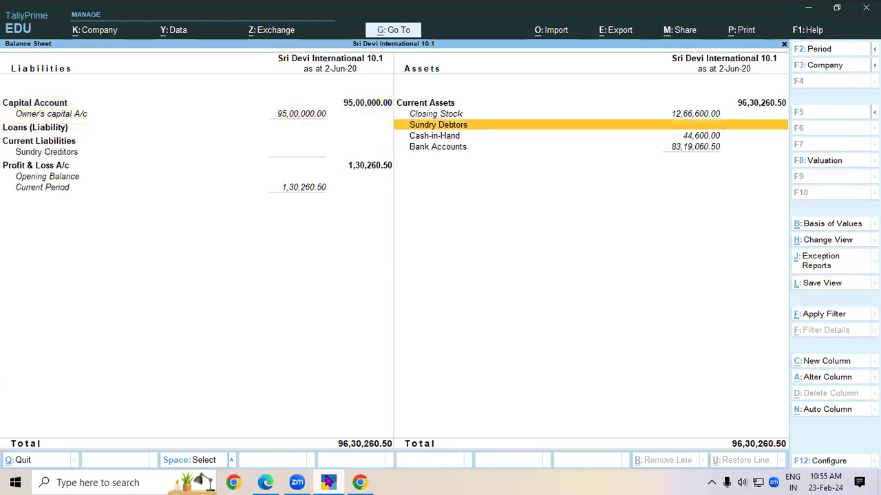
key(Escape)
key(Home)
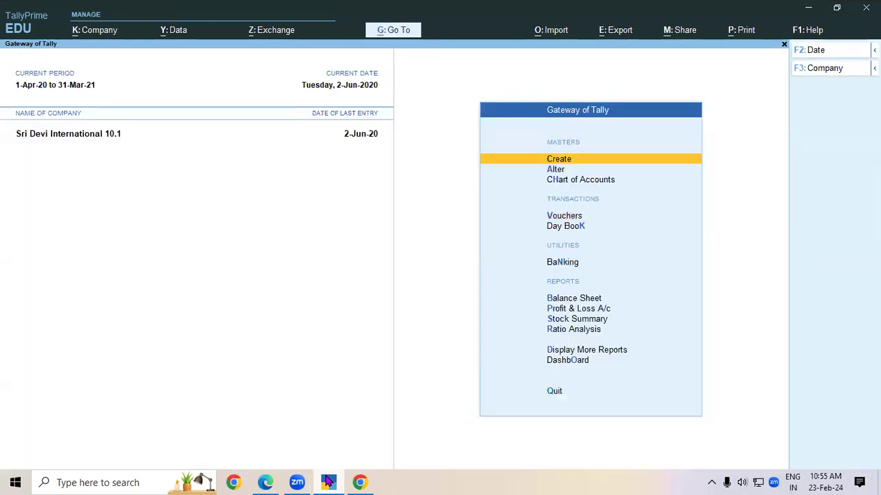
Step: Switch to the notes and underline June, Hari Electronics, credit and 30 days in the 16th June sales voucher with invoice no. 8
click(264, 482)
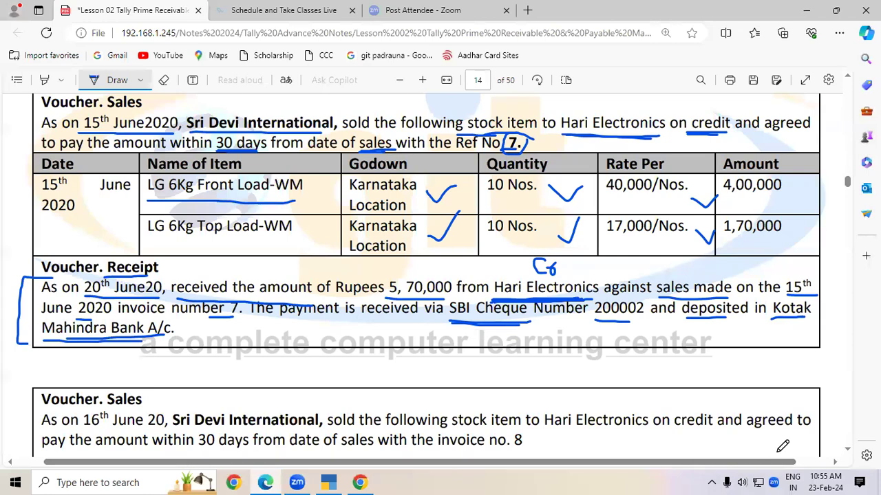
scroll(846, 454, down, 5)
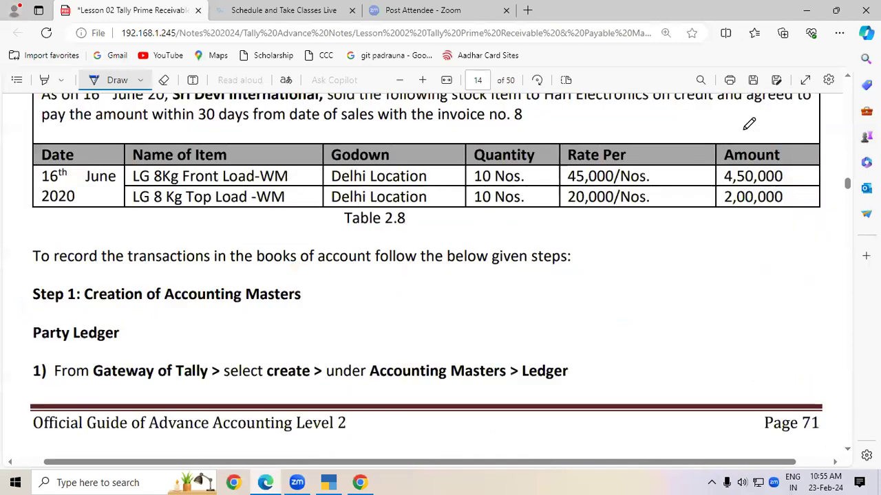
scroll(852, 82, up, 2)
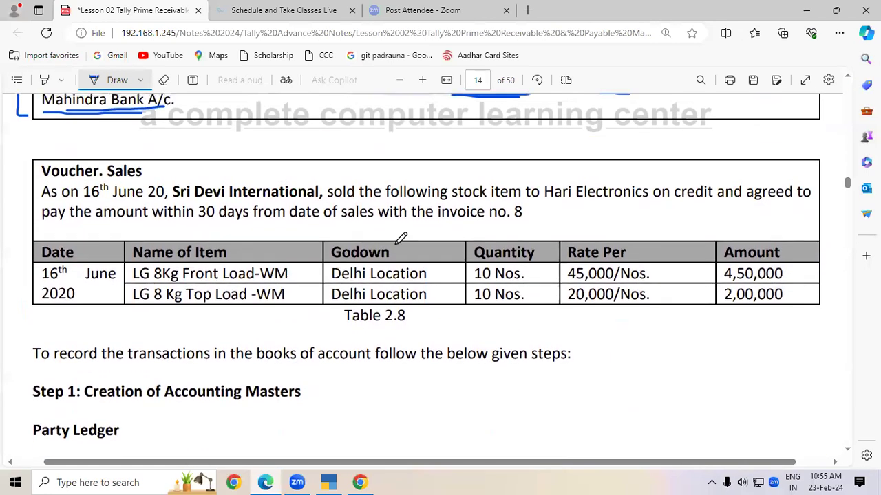
drag(112, 200, 145, 201)
drag(543, 201, 644, 201)
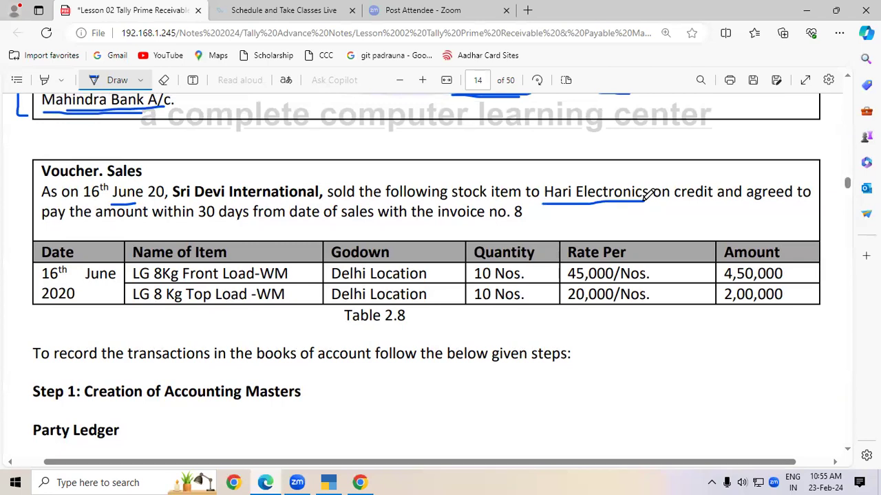
drag(674, 201, 713, 200)
drag(199, 220, 252, 221)
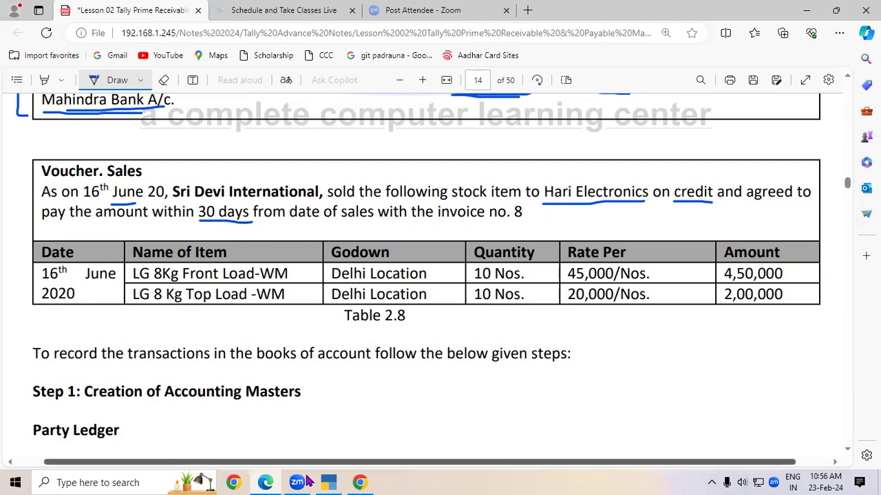
Step: Switch to TallyPrime and start a new Sales voucher
click(329, 483)
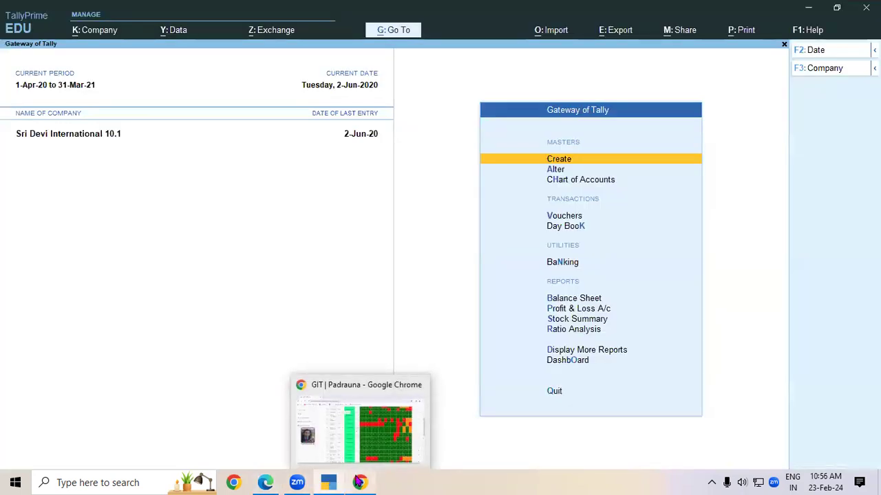
key(Down)
key(Down)
key(Down)
key(Return)
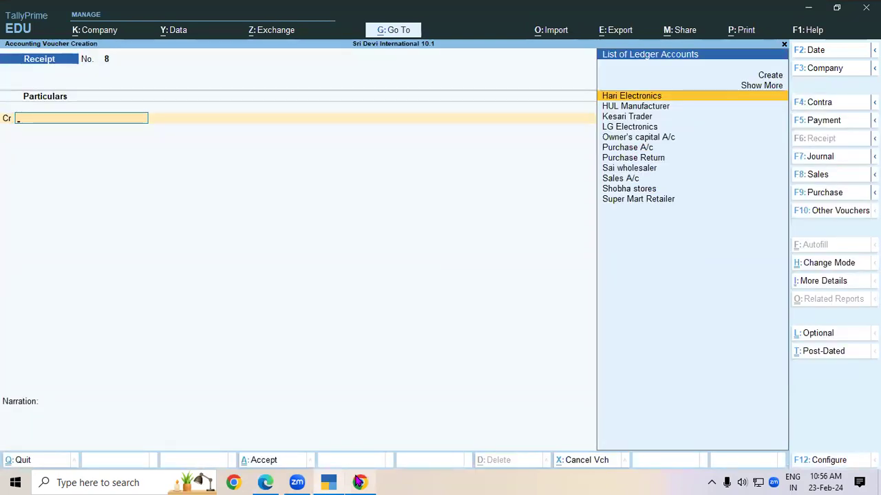
key(F8)
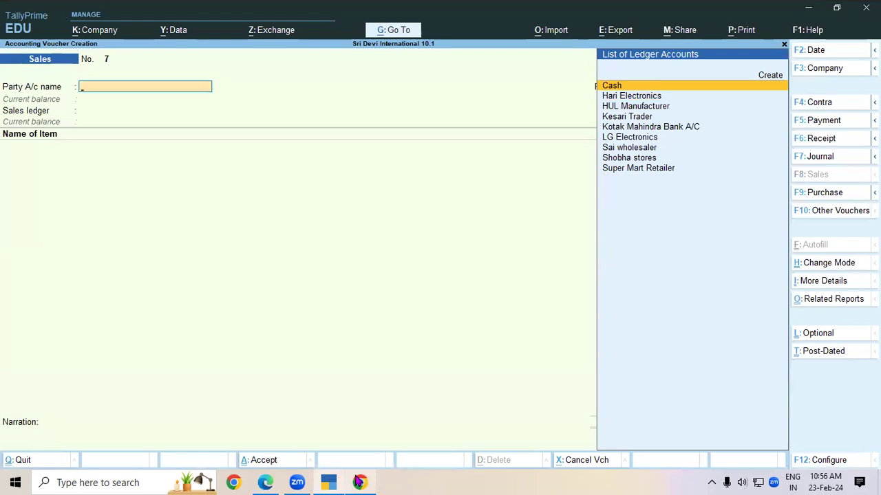
Step: Following the notes, set the party to Hari Electronics with default dispatch and party details, price level Not Applicable, and sales ledger Sales A/c
key(alt+Tab)
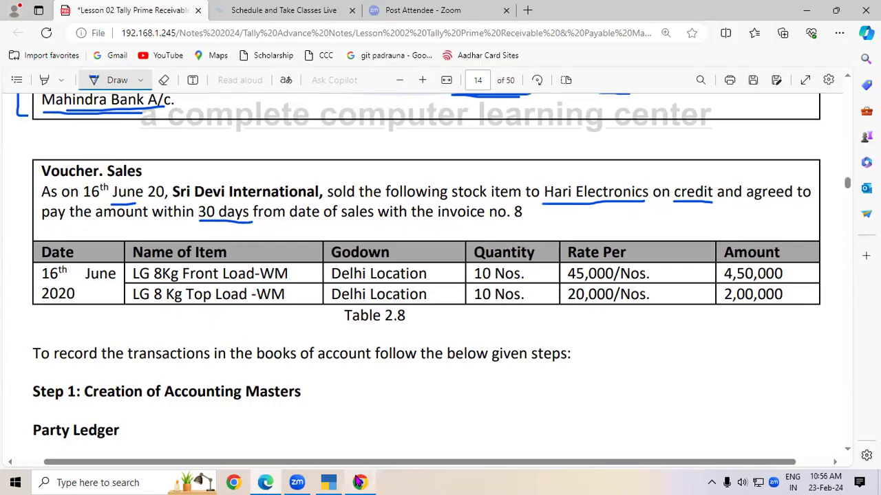
key(alt+Tab)
key(Down)
key(Return)
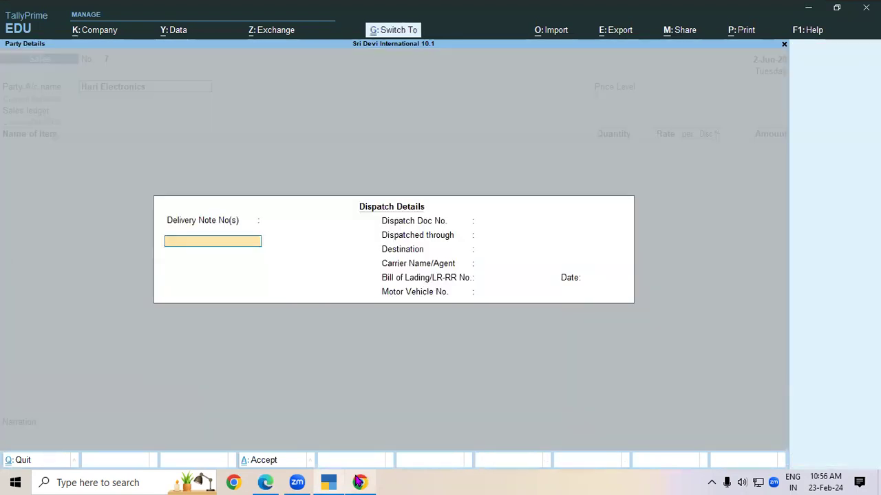
key(ctrl+a)
key(ctrl+a)
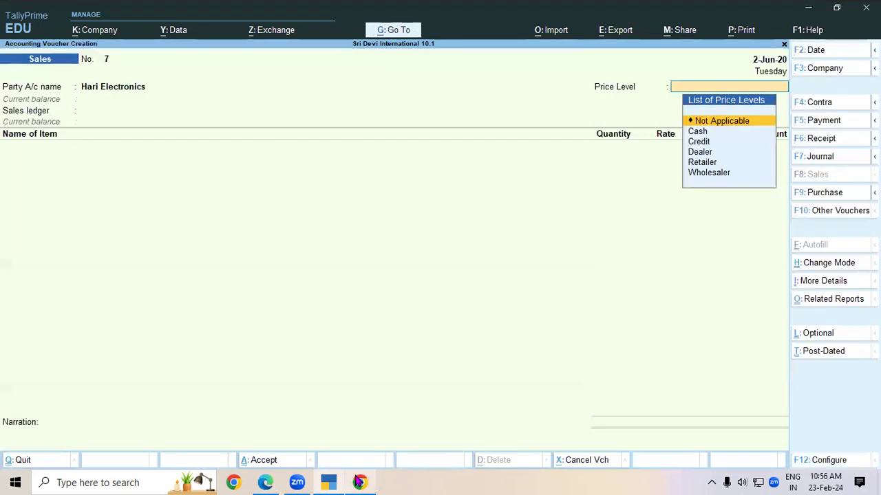
key(Return)
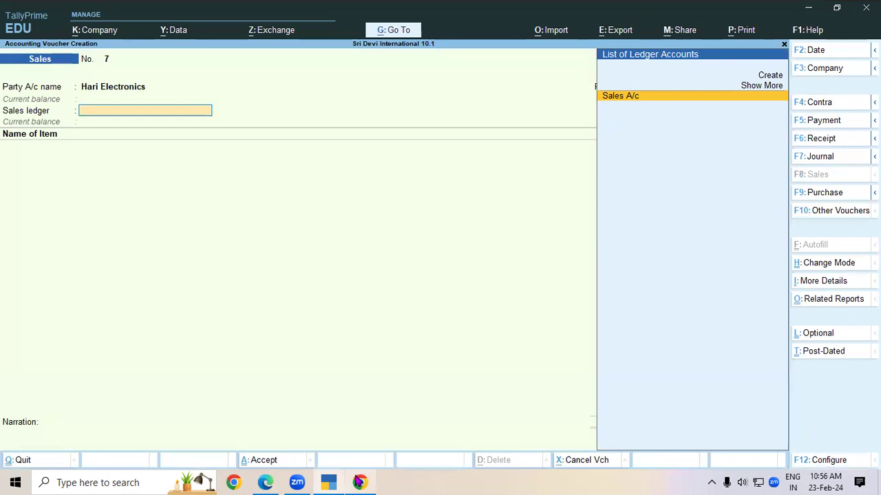
key(Return)
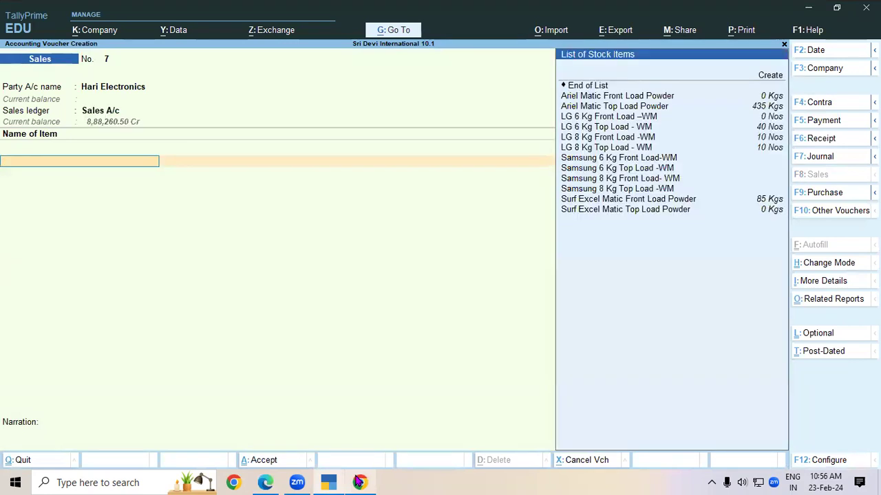
click(359, 482)
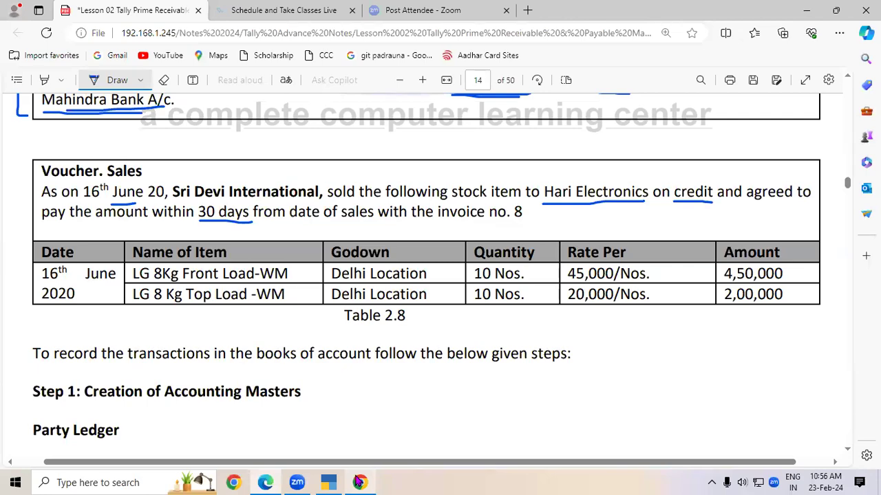
click(359, 482)
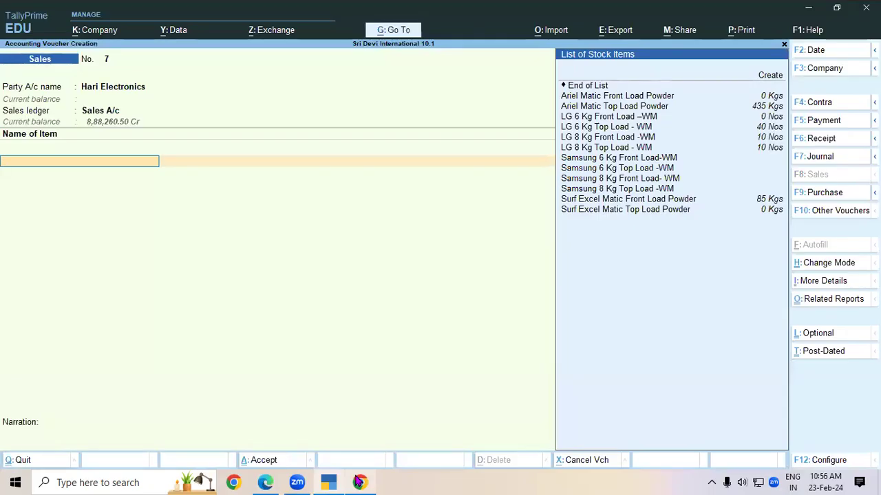
Step: Add LG 8 Kg Front Load -WM as the first stock item without a description and allocate it to the Delhi godown
text(L)
key(Down)
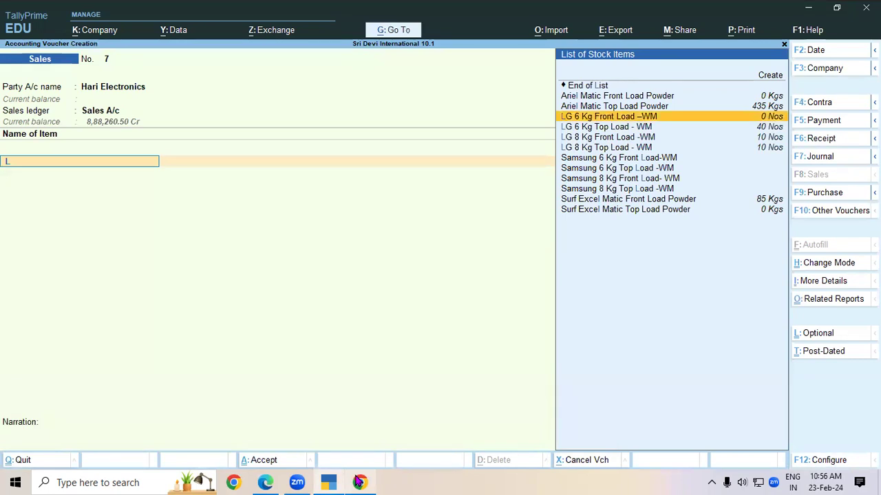
key(Down)
key(Down)
key(Return)
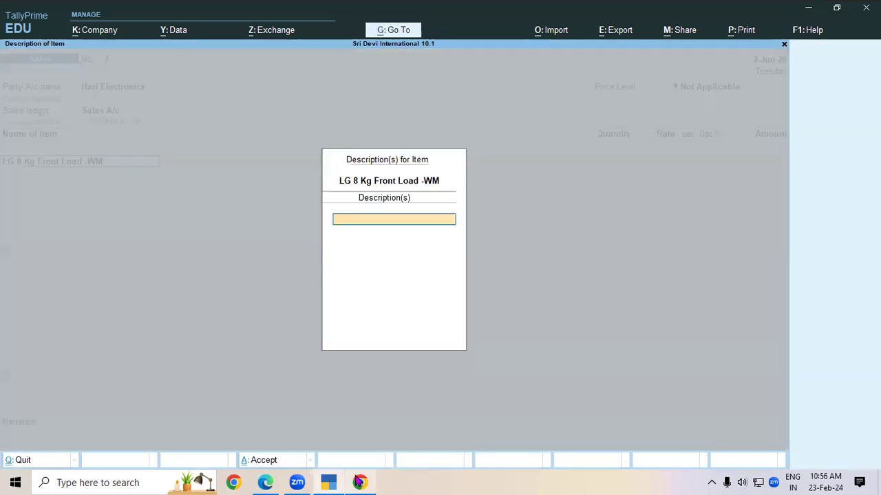
key(Return)
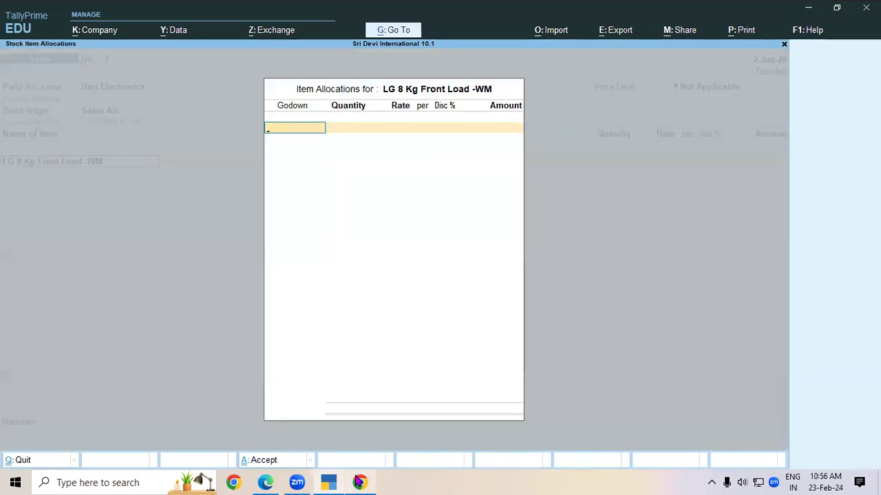
key(Down)
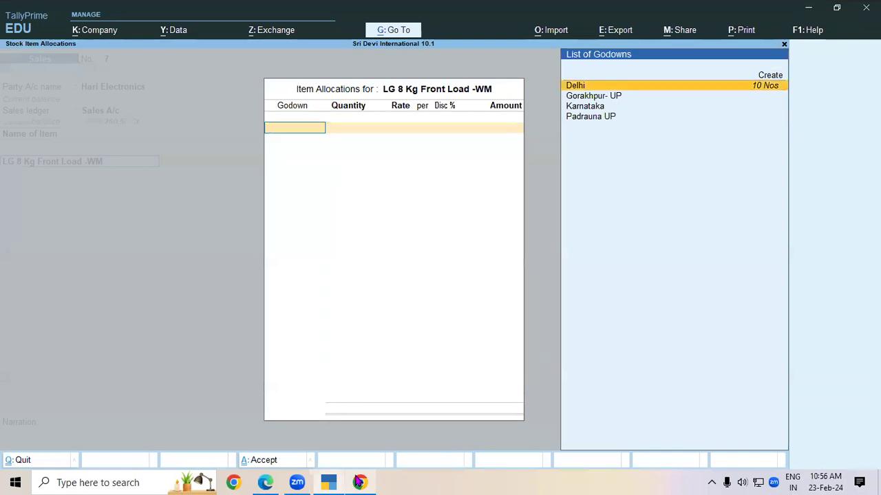
key(Return)
Step: Following the notes, set the front-load item's quantity to 10 Nos at a rate of 45,000 and accept its allocation
click(358, 482)
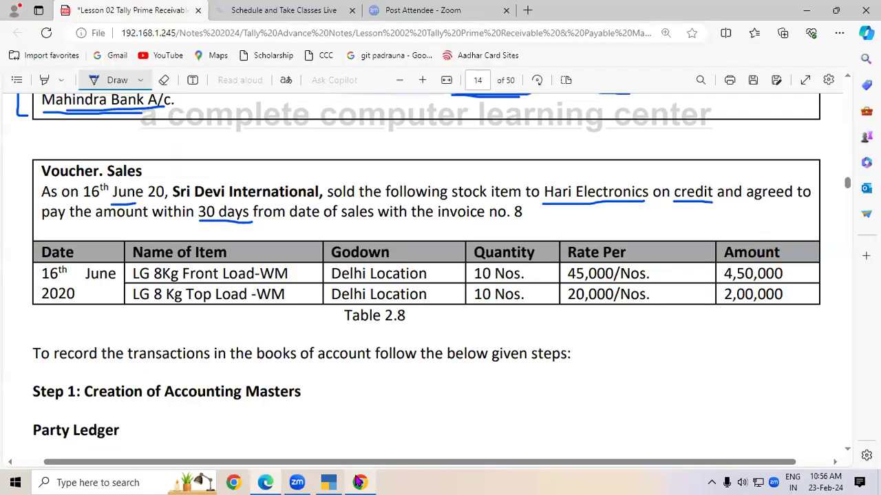
click(359, 482)
text(10)
key(Return)
click(358, 482)
click(358, 482)
text(45000)
key(Return)
key(Return)
key(Return)
key(Return)
key(Return)
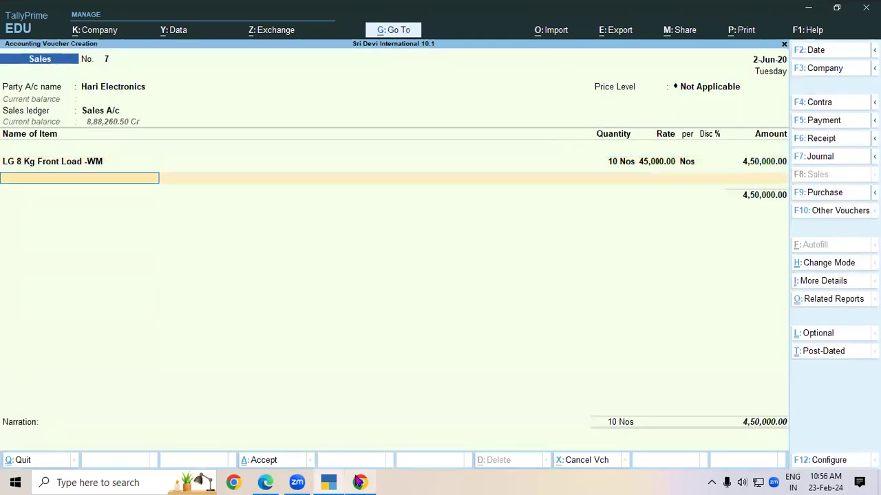
Step: Following the notes, add LG 8 Kg Top Load - WM as the second stock item and allocate it to the Delhi godown
click(359, 483)
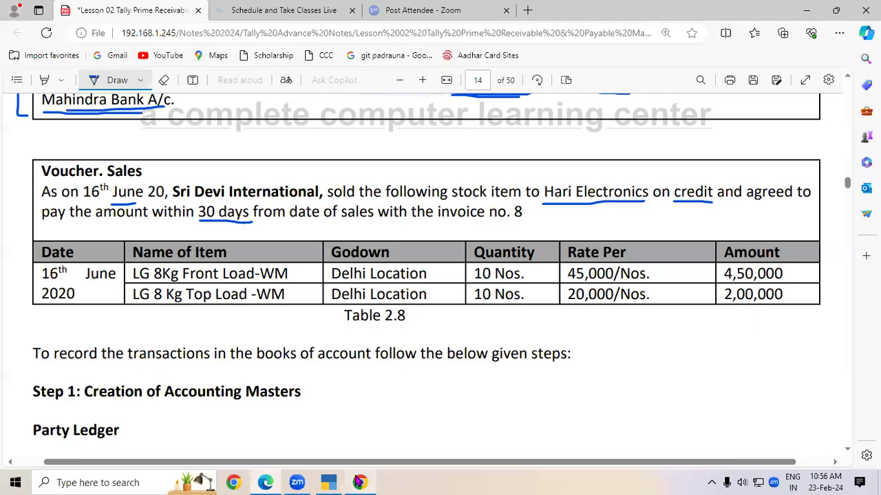
click(358, 482)
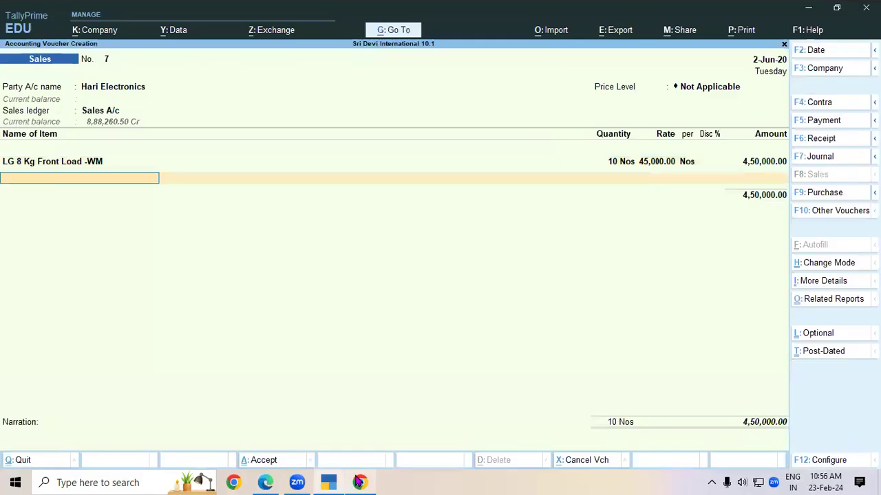
text(Lg)
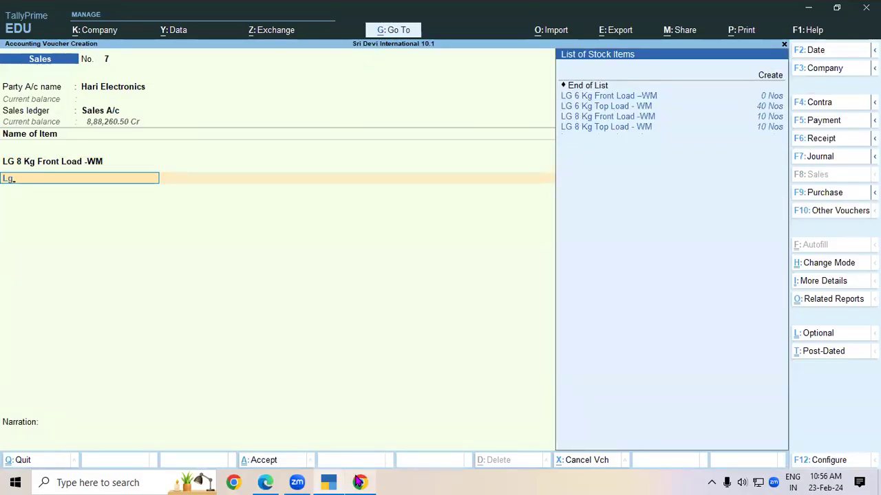
key(Down)
key(Down)
key(Down)
key(Return)
key(Return)
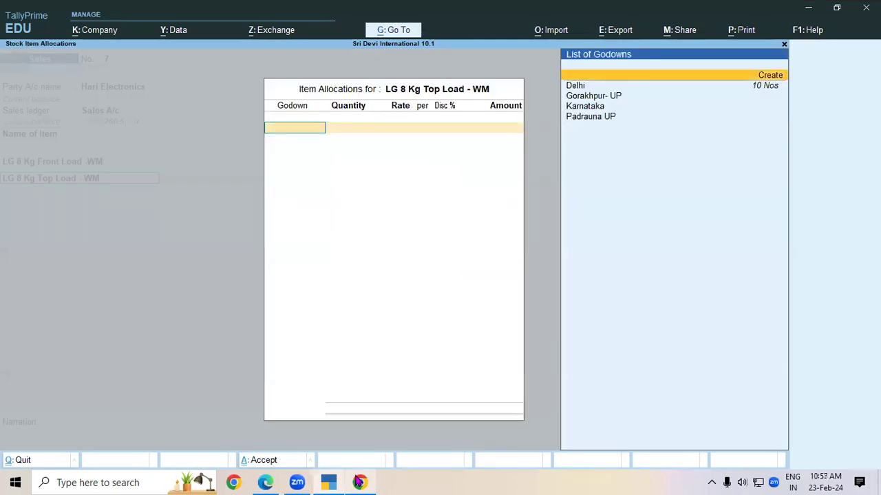
key(Down)
key(Return)
Step: Set the top-load item's quantity to 10 Nos at the notes' rate of 20,000 and accept its allocation
text(10)
key(Return)
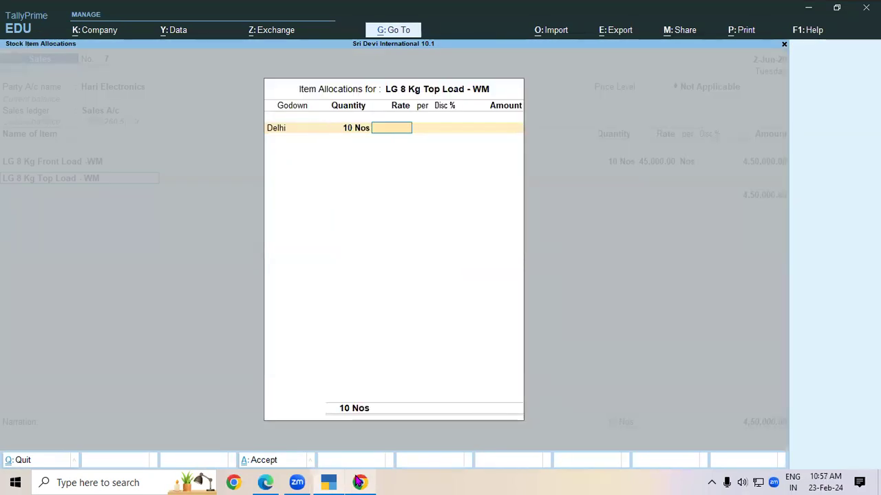
click(359, 481)
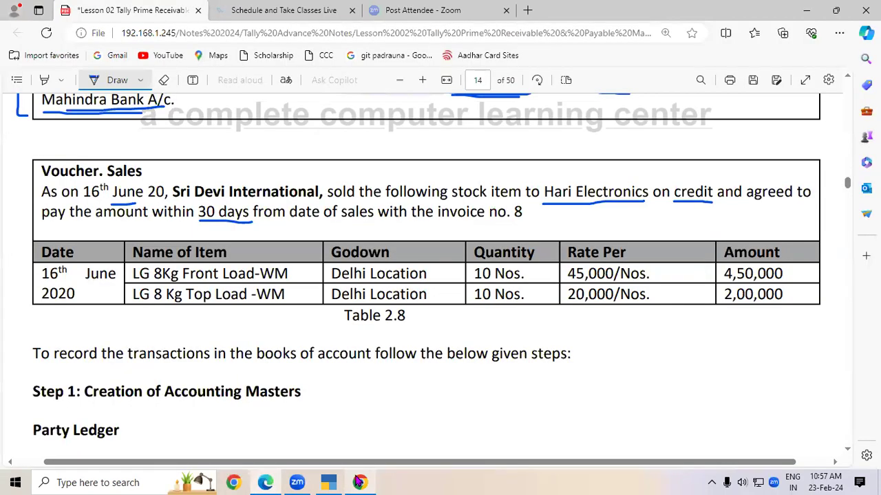
click(359, 482)
text(20000)
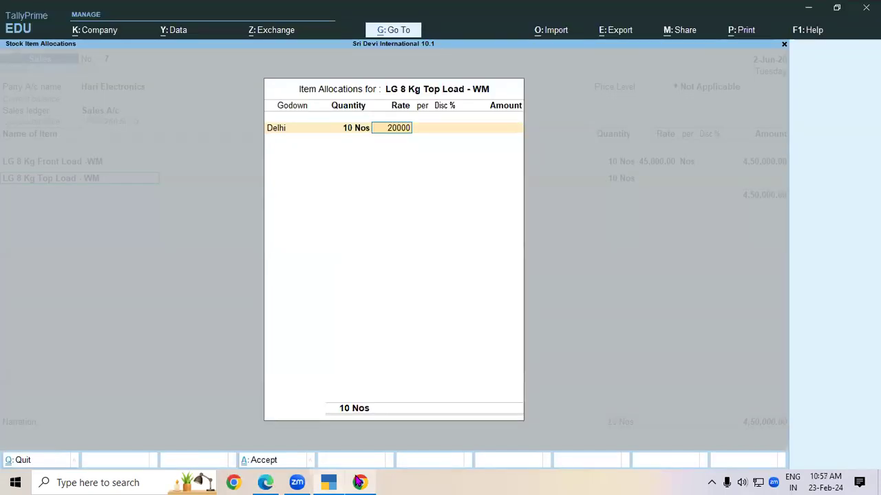
key(Return)
key(Return)
key(Return)
key(Return)
key(Return)
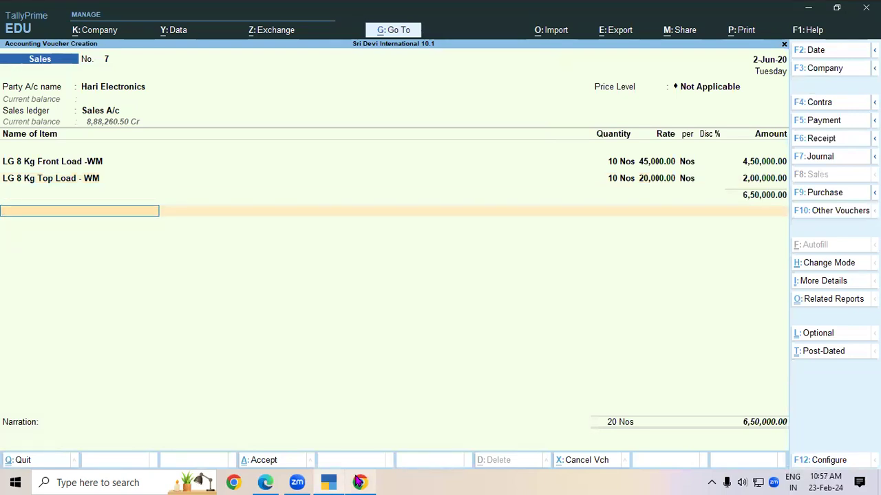
Step: Allocate the full amount to New Ref 8 with 30 days' credit after checking the notes, and save the voucher without a narration
key(alt+Tab)
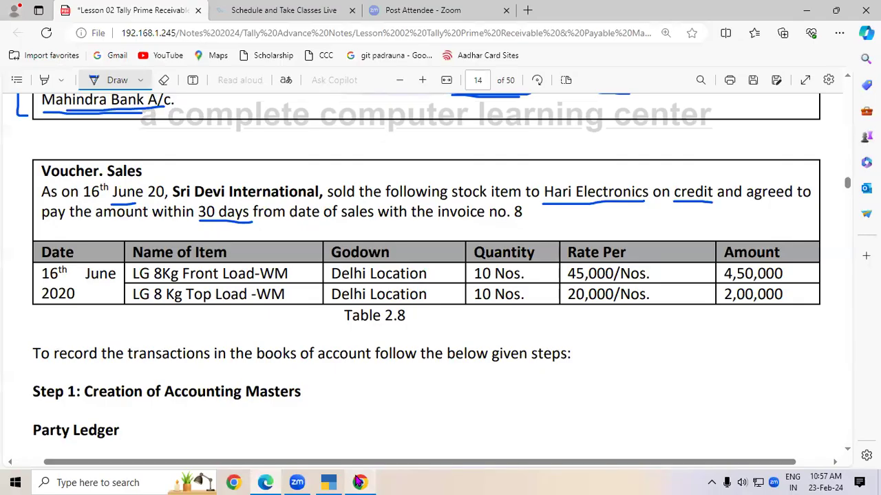
click(359, 481)
key(Return)
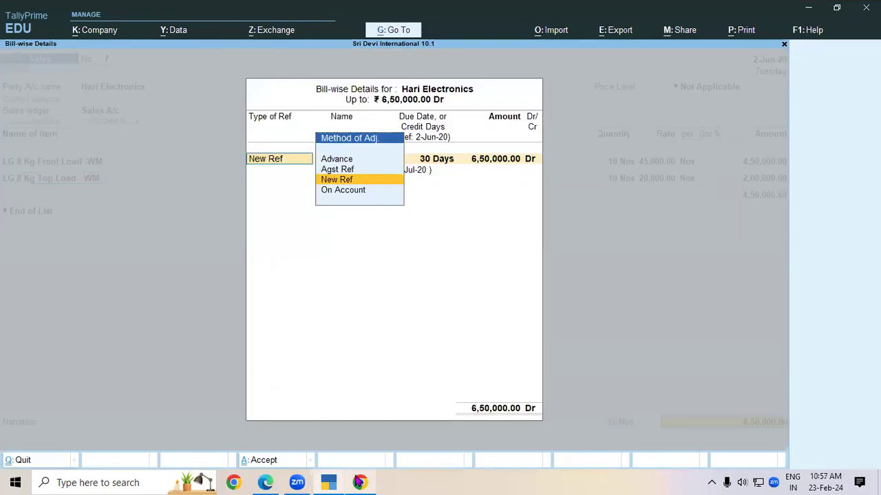
key(Return)
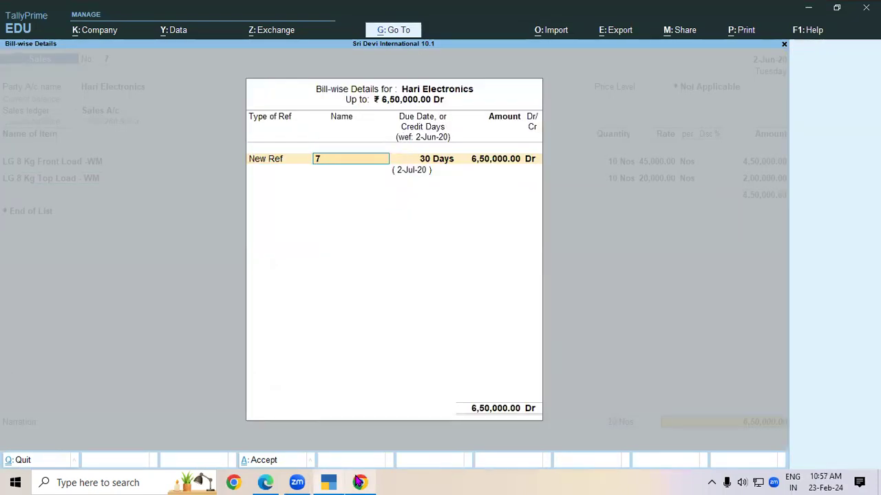
key(Return)
key(Return)
key(Return)
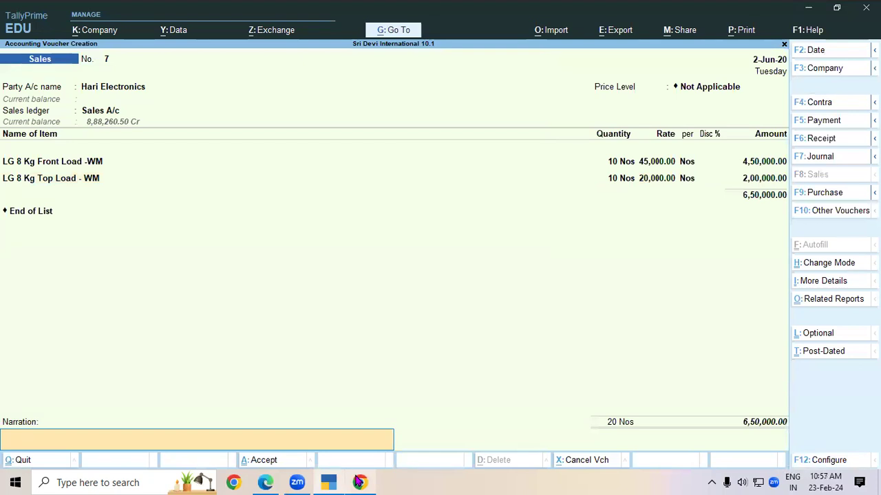
key(Return)
key(Return)
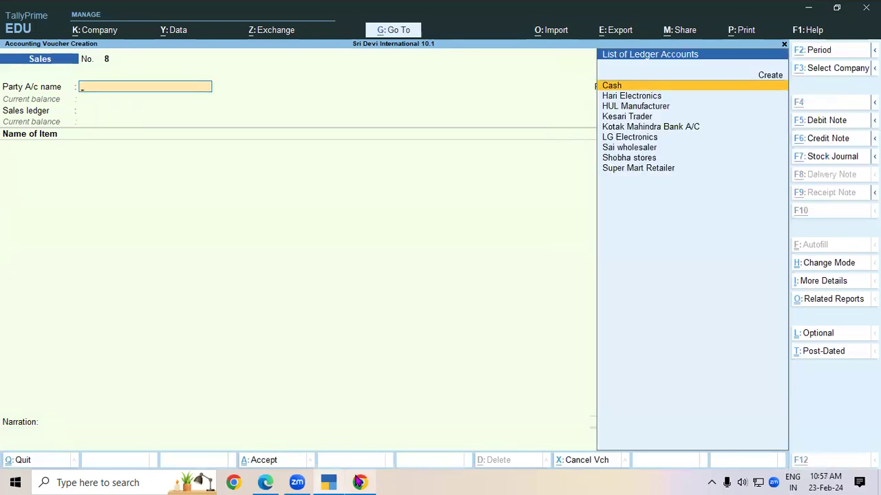
Step: Open the Bills Receivable report to check the pending bill of Hari Electronics, and return to the Gateway of Tally
key(alt+g)
text(Bil)
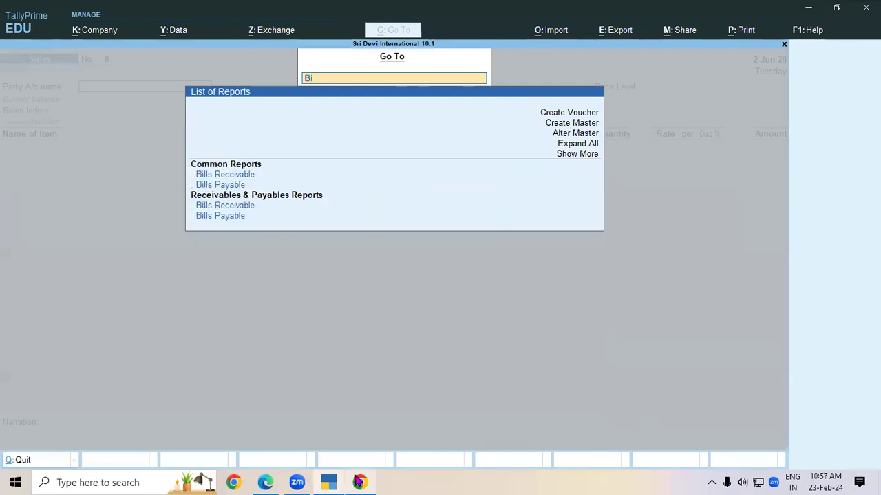
key(Down)
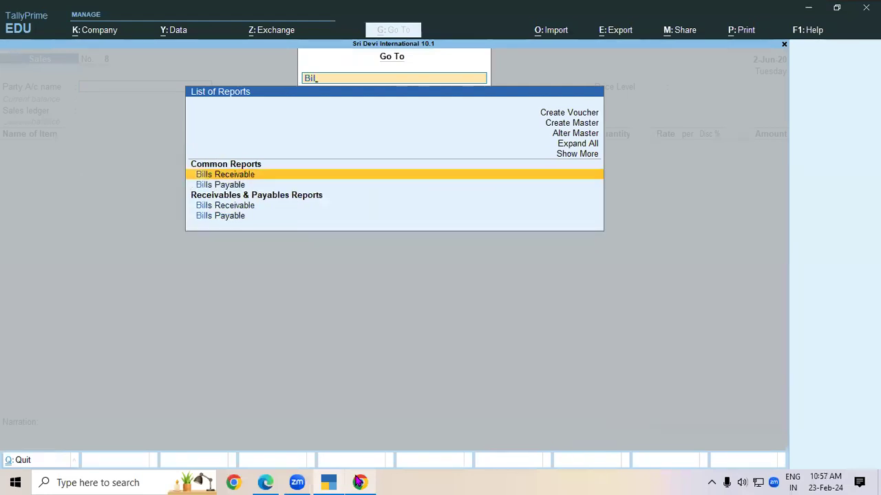
key(Return)
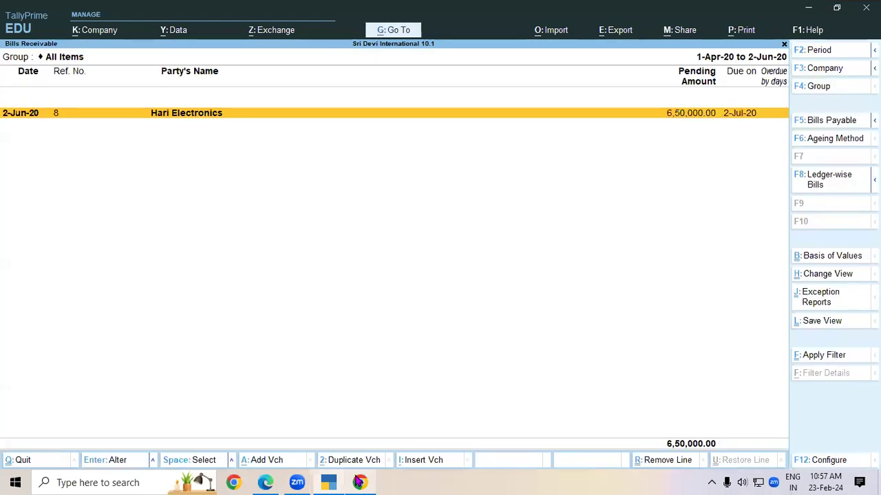
key(Escape)
key(Escape)
key(y)
Step: Open the Balance Sheet in detailed view, examine Sundry Debtors under Current Assets, and return to the Gateway of Tally
key(Down)
key(Down)
key(Down)
key(Return)
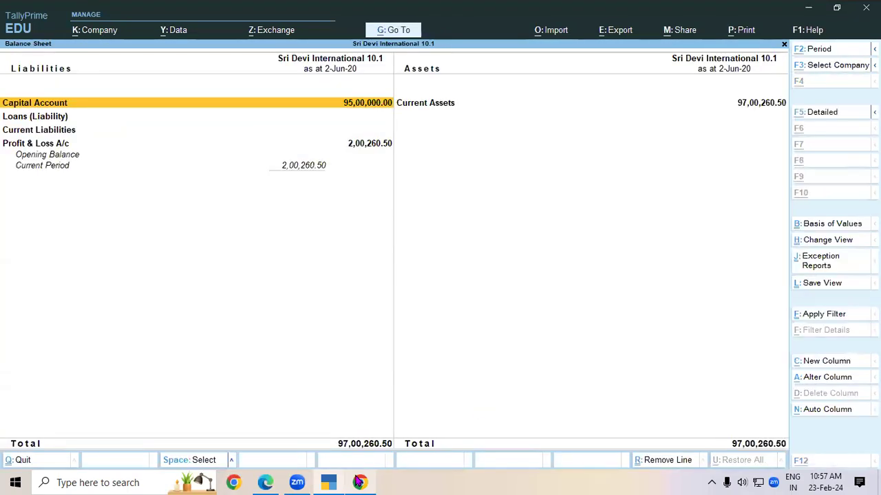
key(alt+F1)
key(Right)
key(Down)
key(Down)
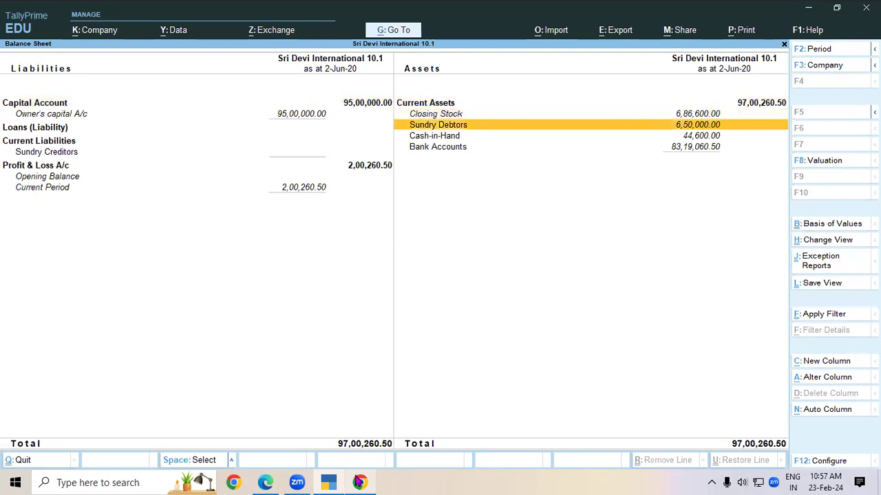
key(Escape)
key(Escape)
key(Escape)
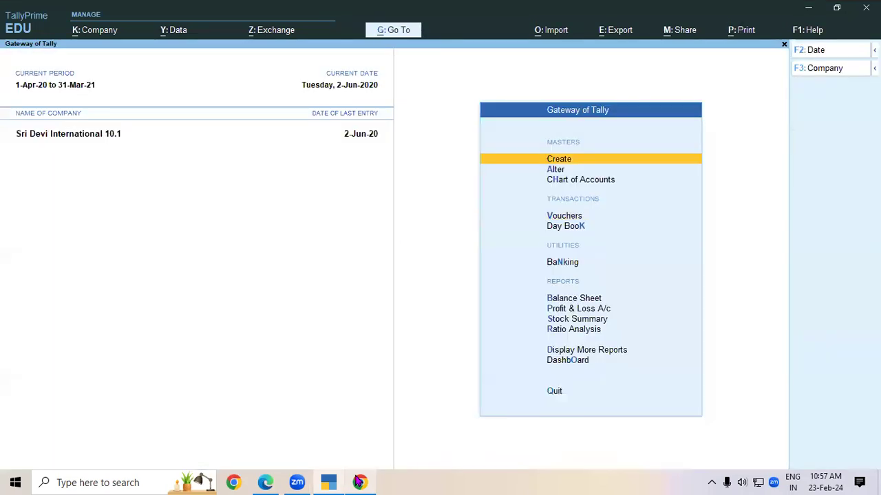
Step: Switch to the notes and, in the page 16 sales activity, underline Sales and invoice no. 8 and bracket the whole voucher
key(alt+Tab)
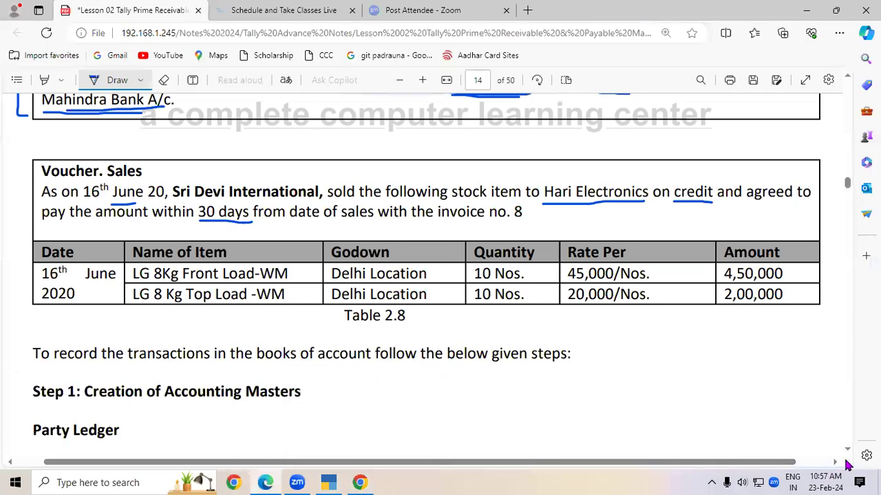
scroll(847, 456, down, 3)
scroll(847, 455, down, 10)
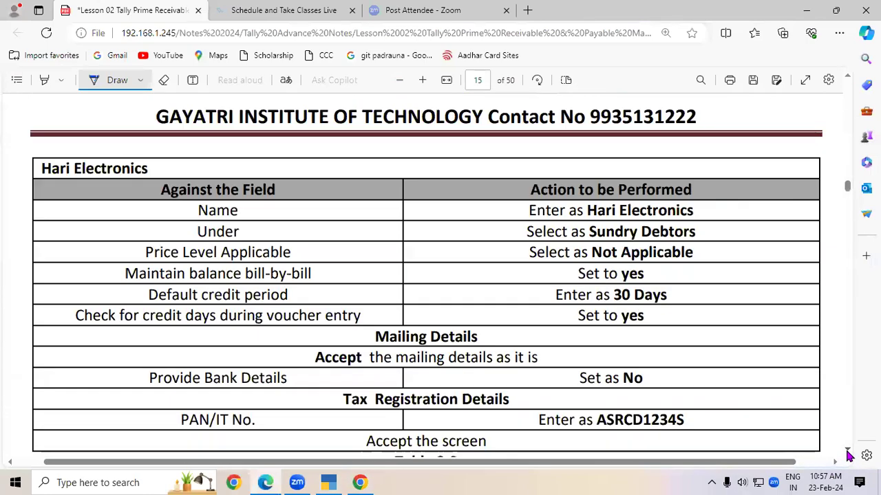
scroll(847, 455, down, 10)
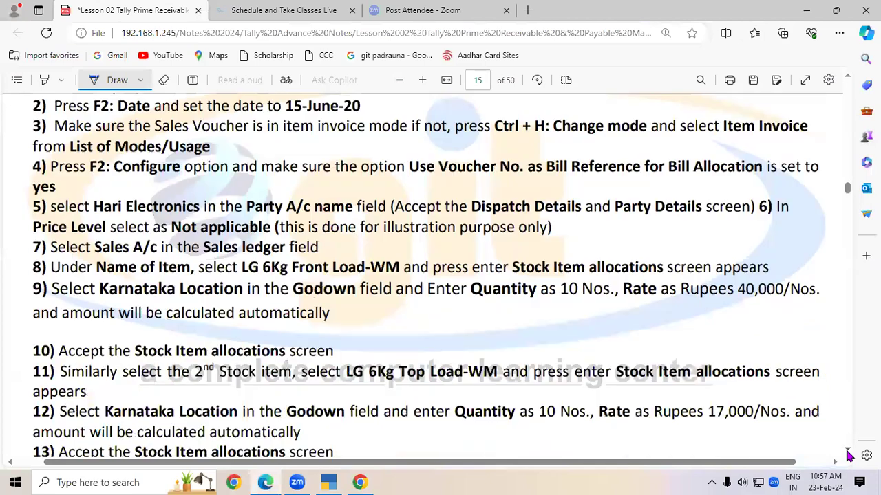
scroll(847, 455, down, 10)
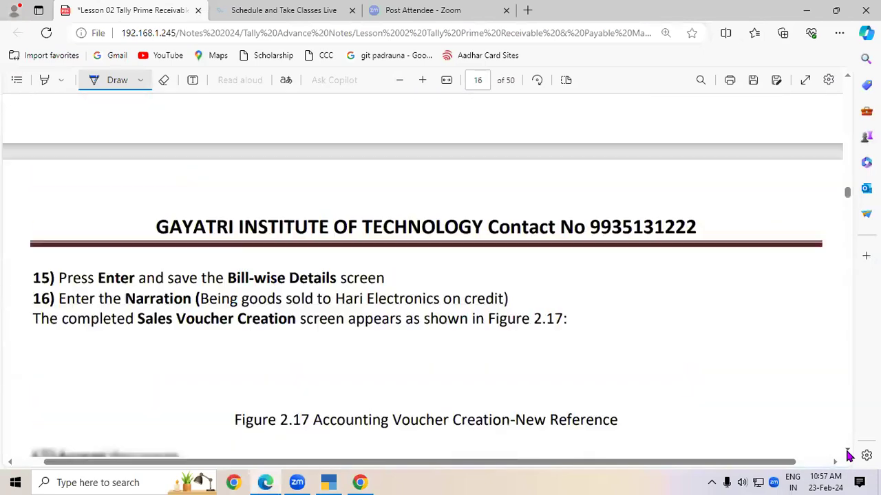
scroll(848, 455, down, 5)
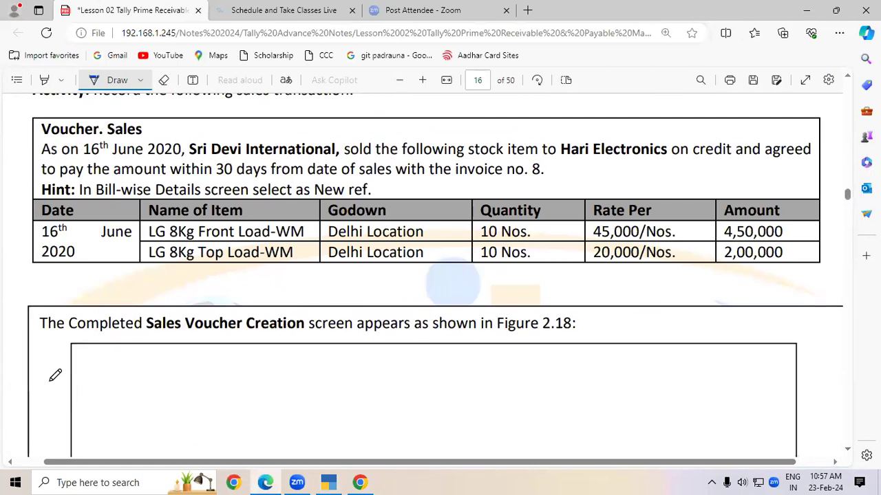
drag(107, 140, 130, 140)
drag(531, 181, 550, 181)
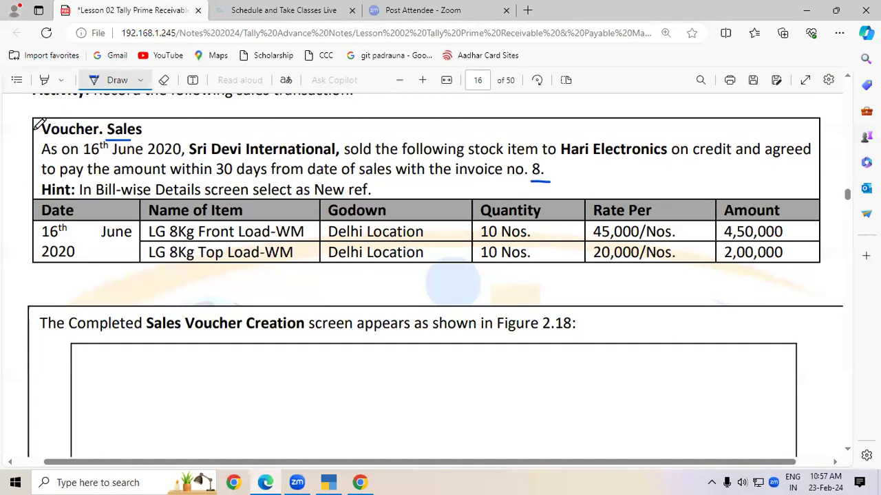
mouse_move(26, 124)
mouse_down()
mouse_move(21, 249)
mouse_move(29, 253)
mouse_up()
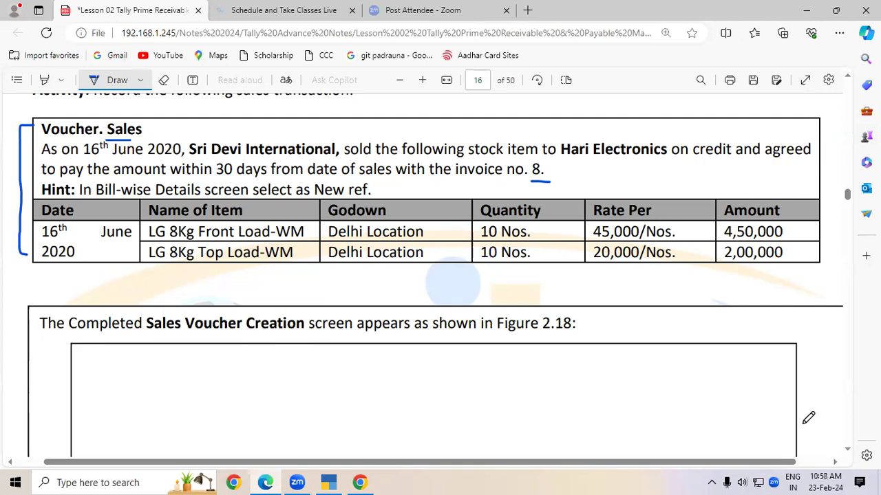
Step: Look through pages 16 to 19 of the notes, from the sales activity past the Against Reference receipt voucher steps to section 2.4.3
scroll(853, 459, down, 6)
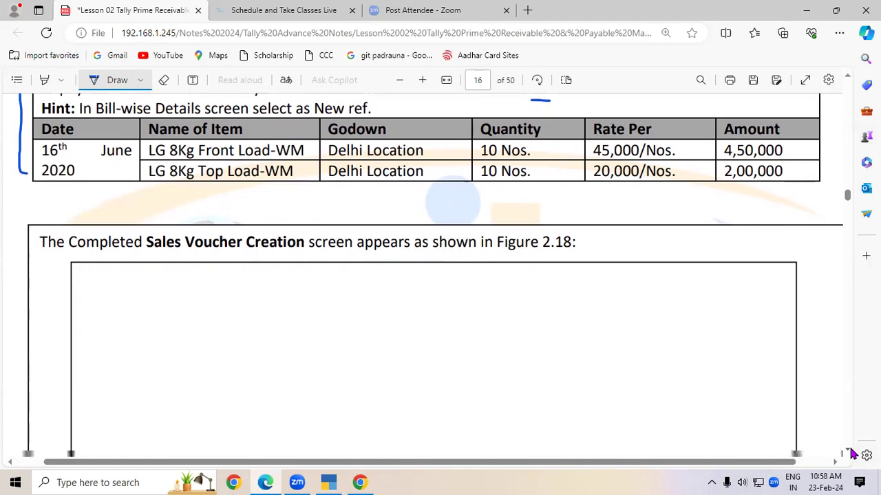
scroll(853, 454, down, 7)
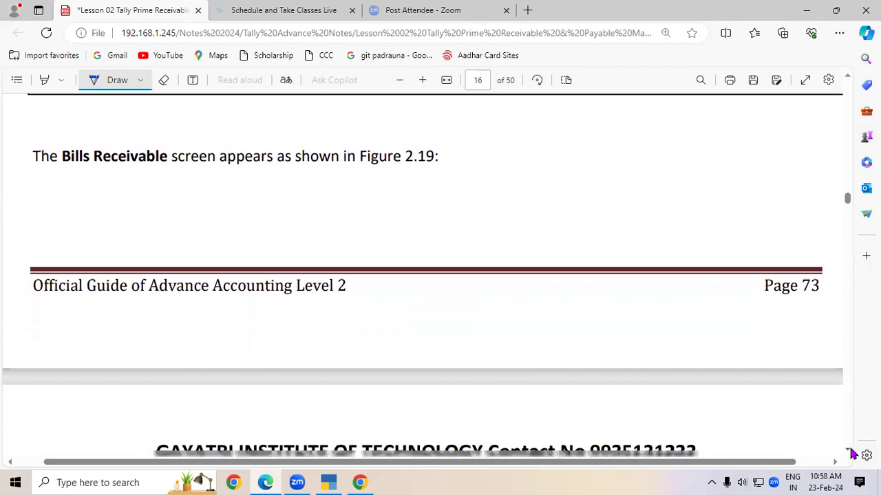
scroll(853, 454, down, 5)
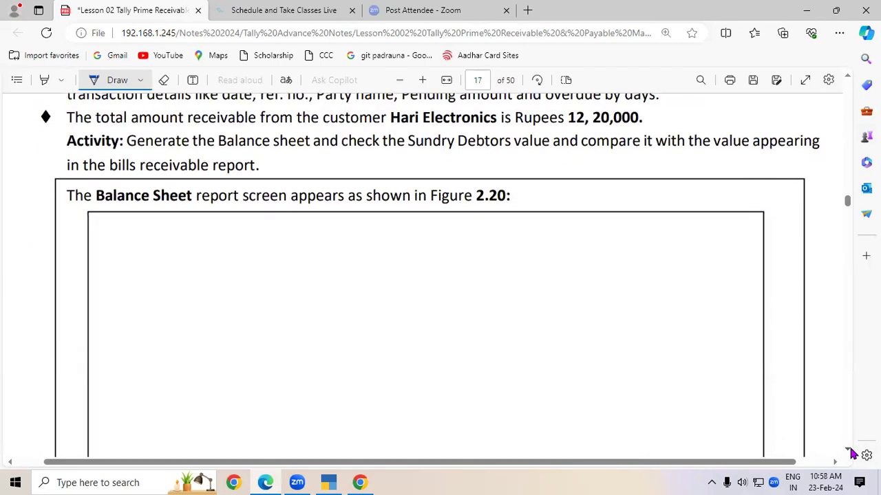
scroll(853, 454, down, 5)
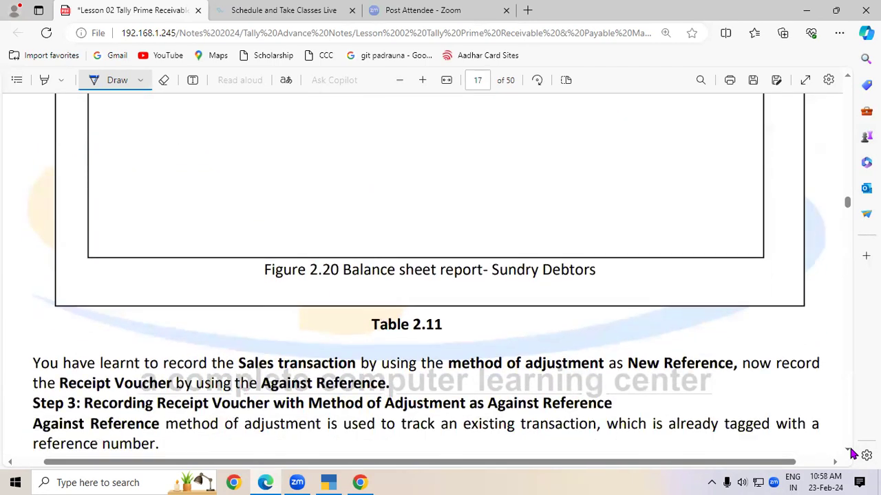
scroll(853, 454, down, 3)
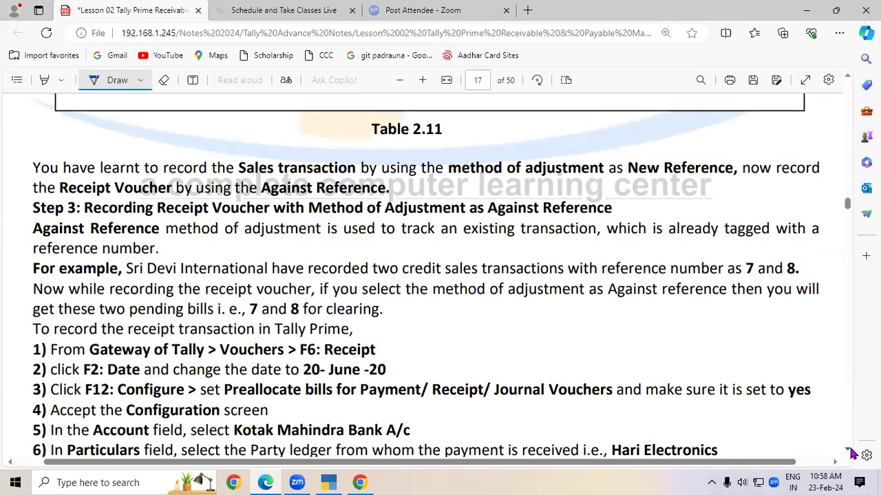
scroll(851, 454, down, 10)
scroll(851, 454, down, 8)
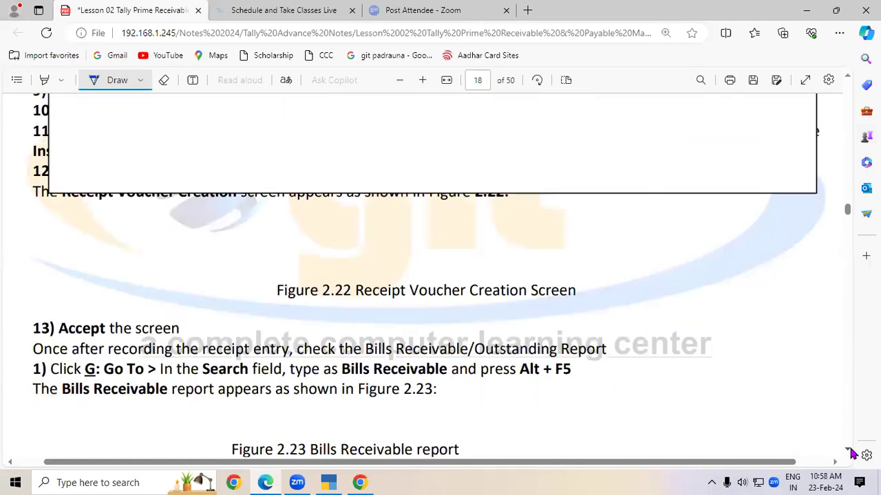
scroll(851, 453, down, 3)
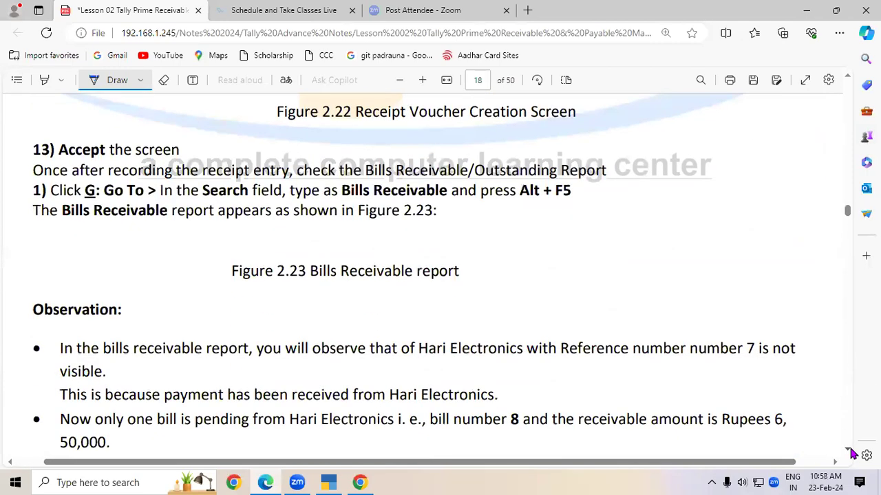
scroll(850, 453, down, 1)
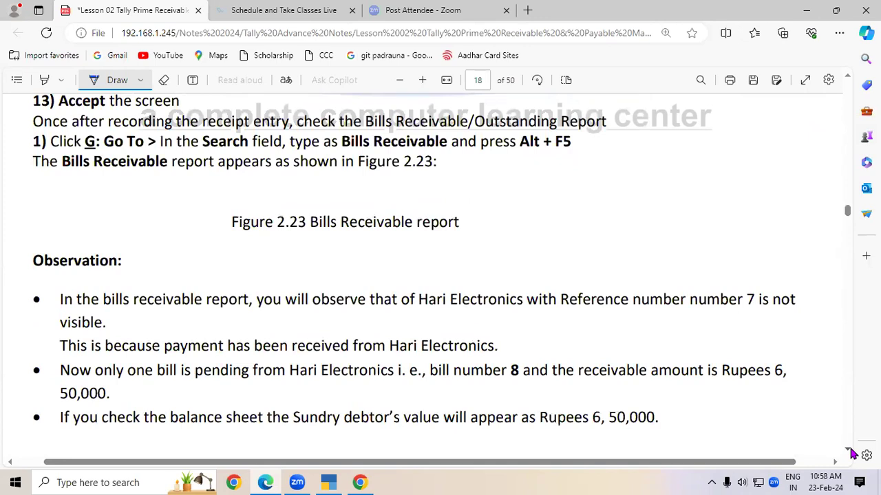
scroll(851, 453, down, 3)
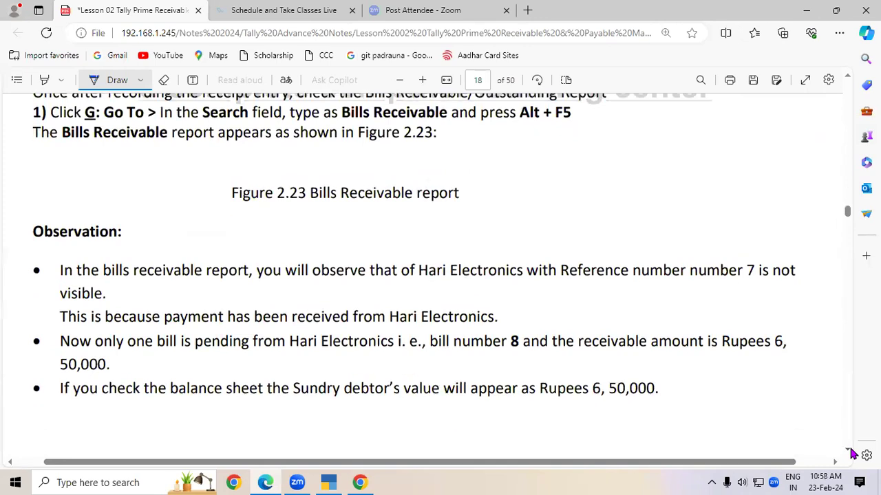
scroll(851, 453, down, 5)
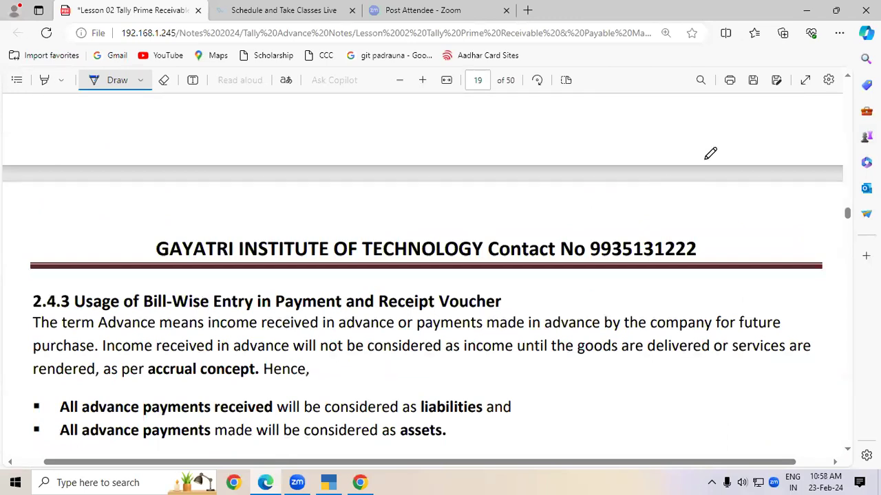
Step: In the section 2.4.3 heading on page 19, mark the start of the section number and underline "Payment and Receipt Voucher"
click(848, 79)
click(848, 79)
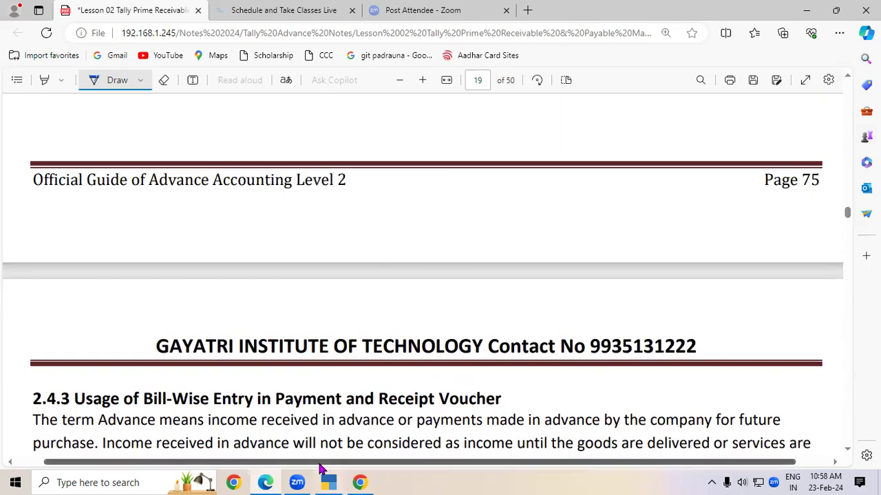
mouse_move(326, 482)
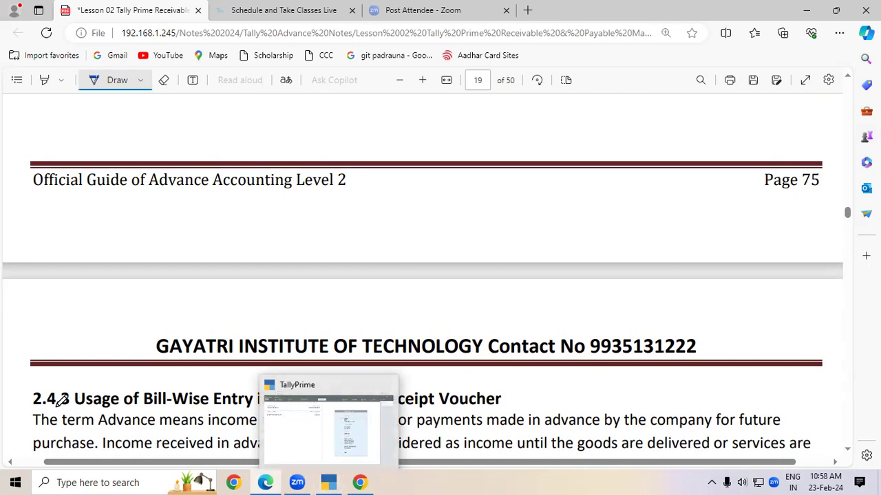
drag(37, 407, 42, 408)
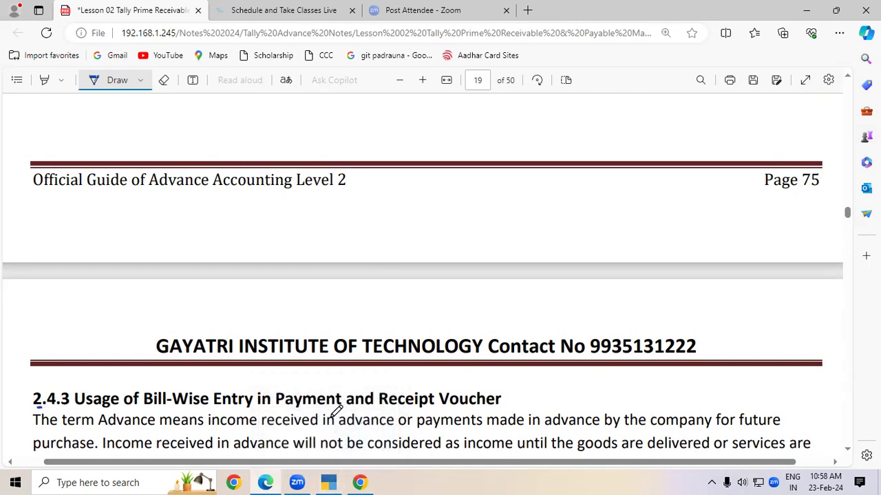
drag(280, 408, 491, 407)
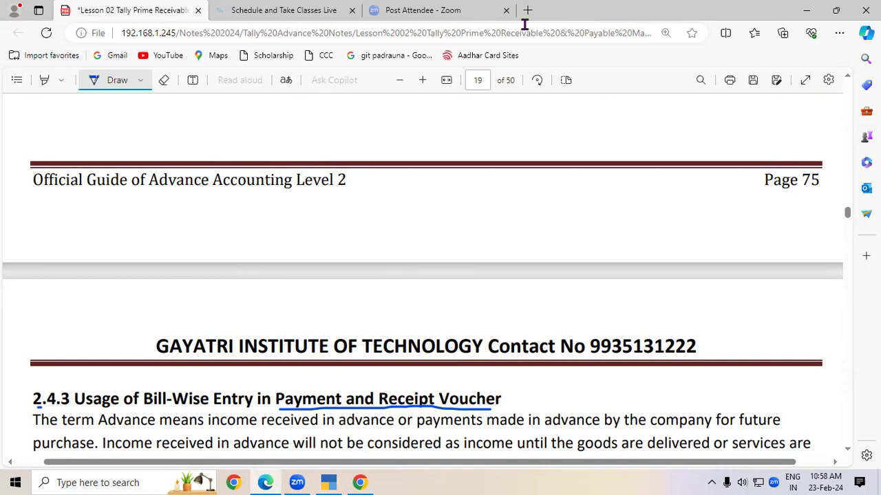
click(702, 205)
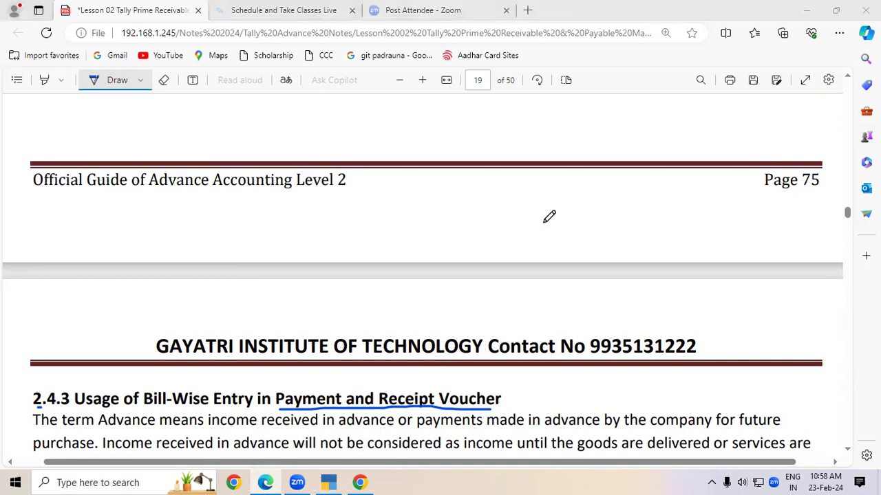